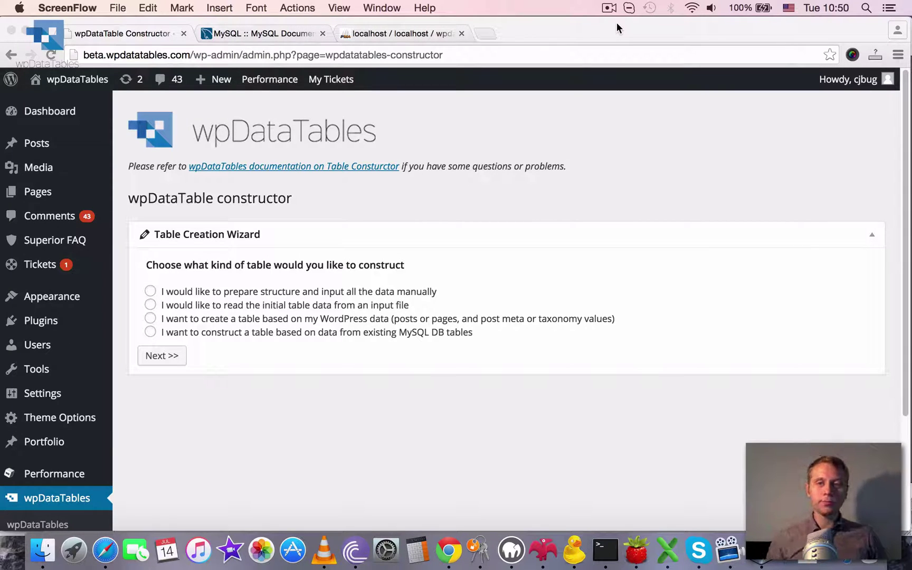
Reload the wpDataTable Constructor page in the browser.
click(906, 102)
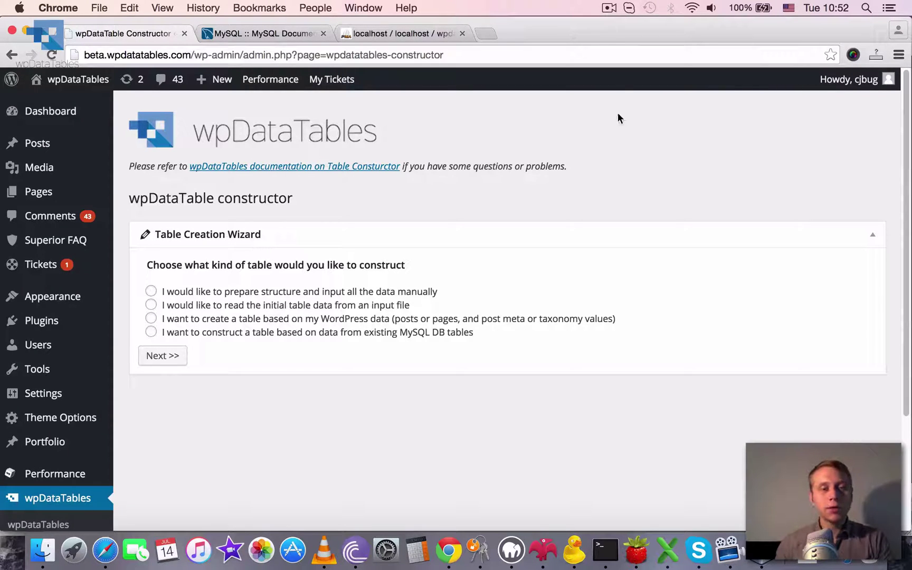
mouse_move(74, 80)
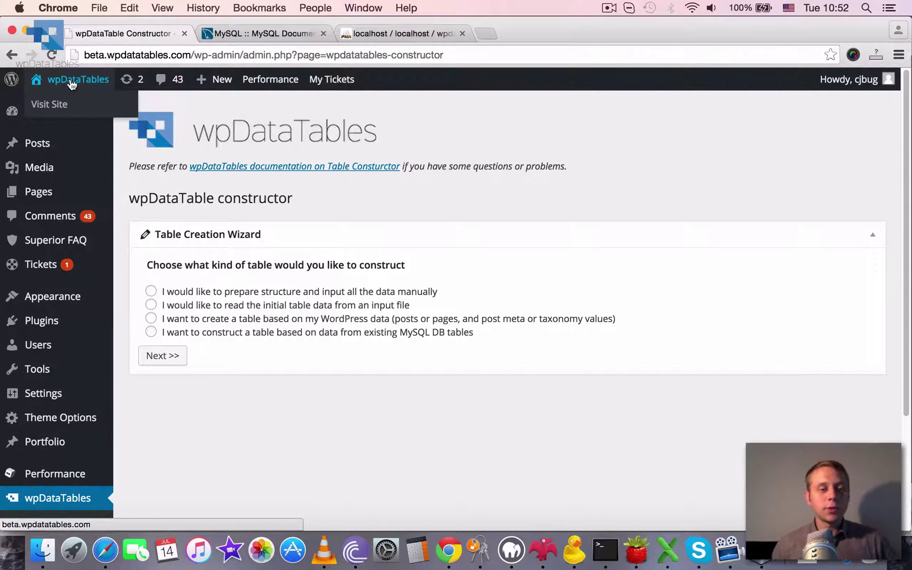
scroll(57, 169, down, 2)
scroll(57, 169, down, 3)
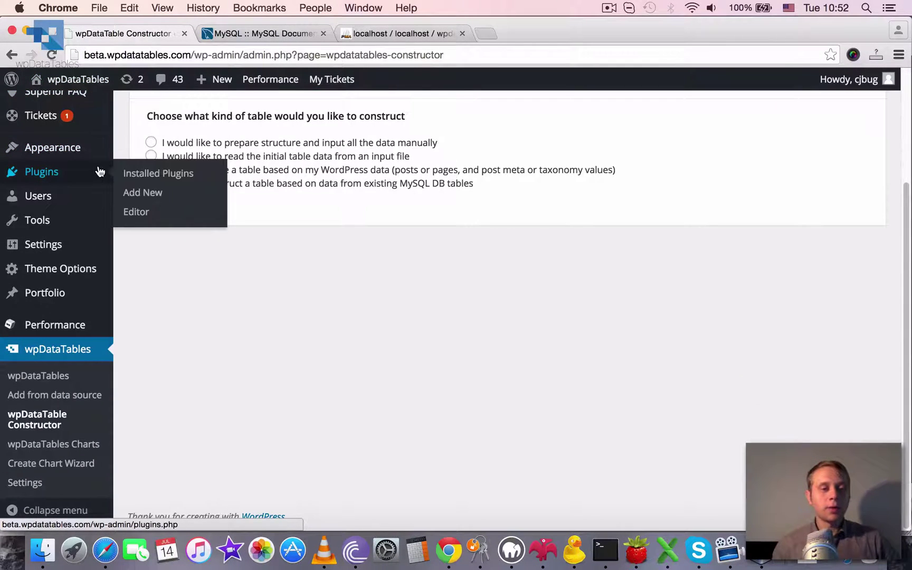
click(31, 426)
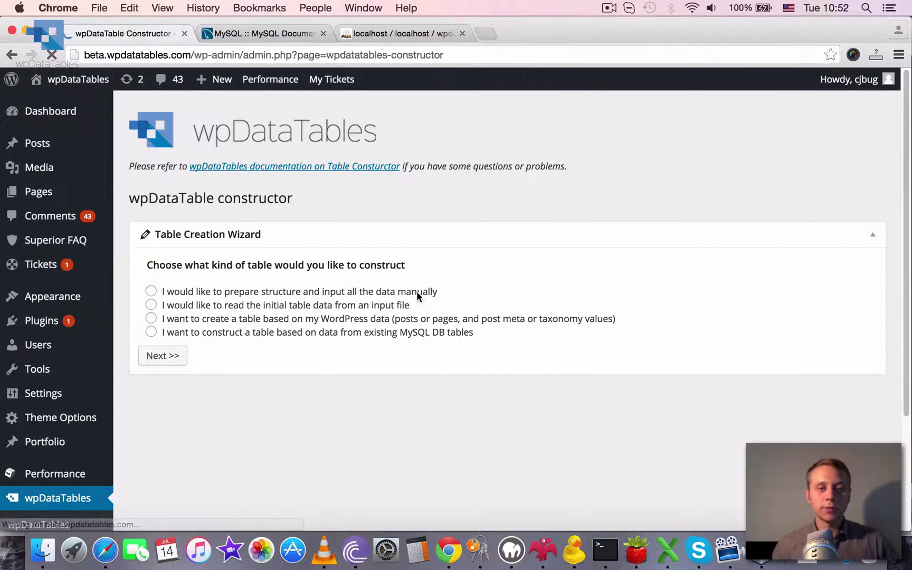
Choose to build the new table from existing MySQL DB tables.
scroll(449, 308, down, 1)
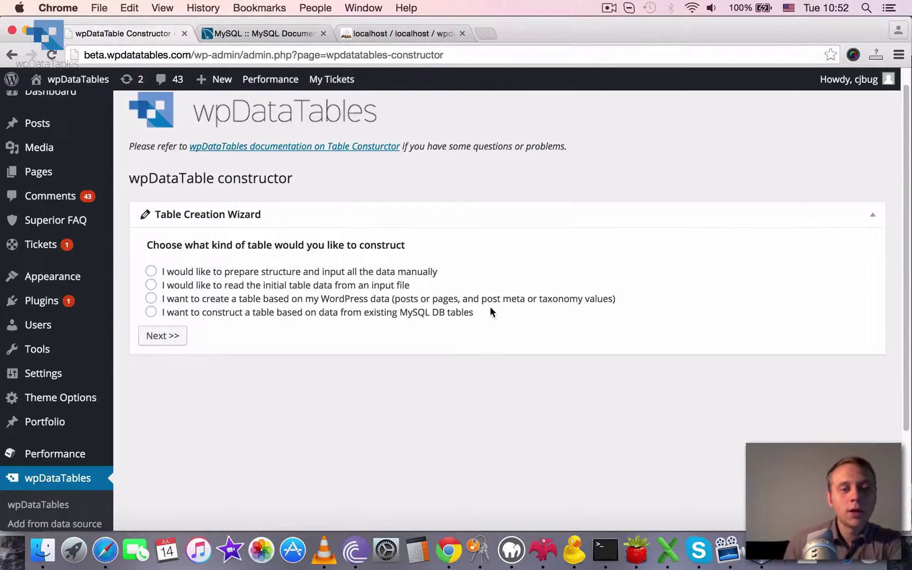
scroll(475, 330, down, 1)
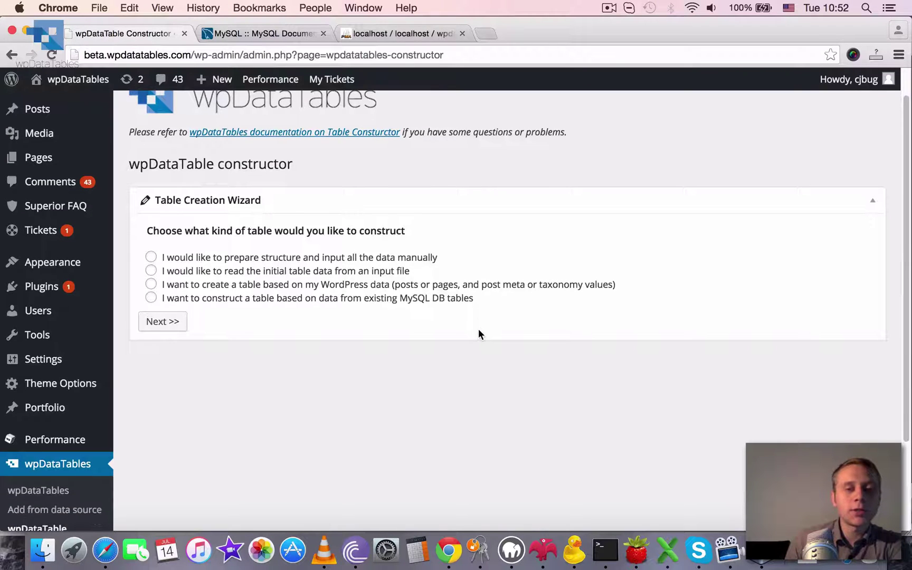
click(152, 298)
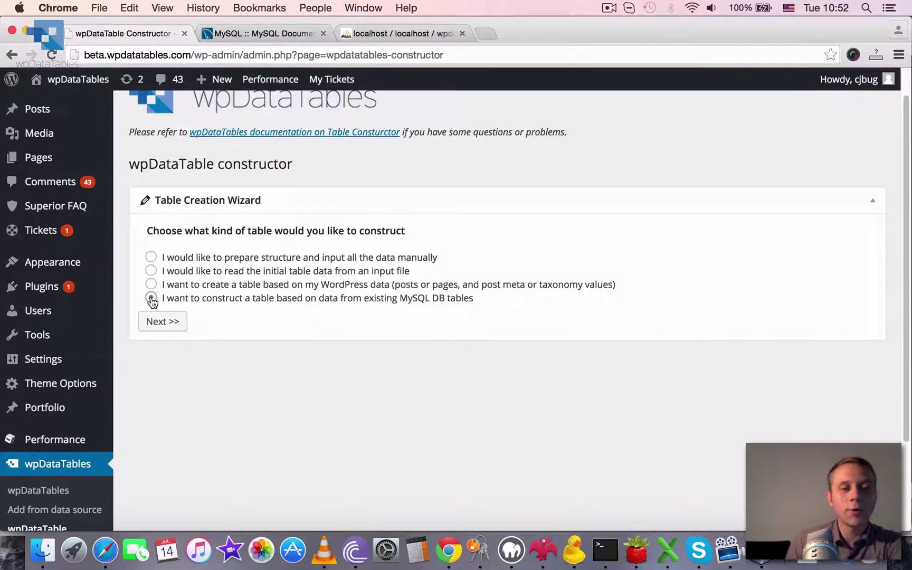
scroll(465, 384, down, 3)
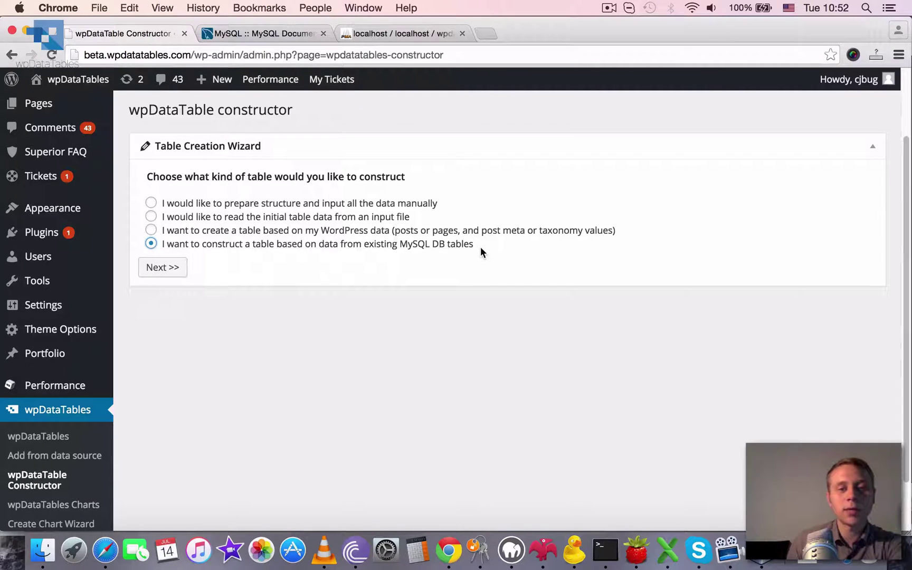
scroll(481, 247, up, 5)
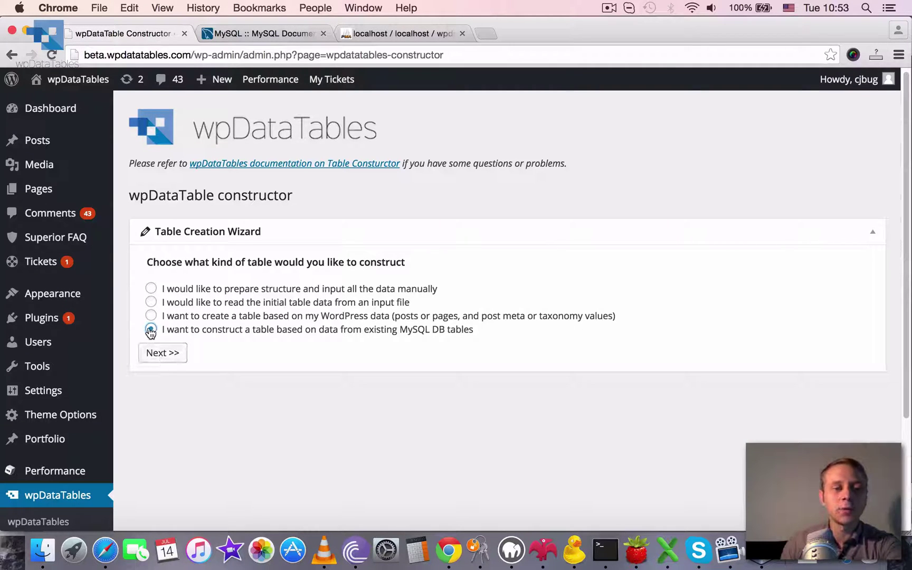
Advance to the MySQL data step and scroll its database tables list (City, Country, CountryLanguage).
click(158, 353)
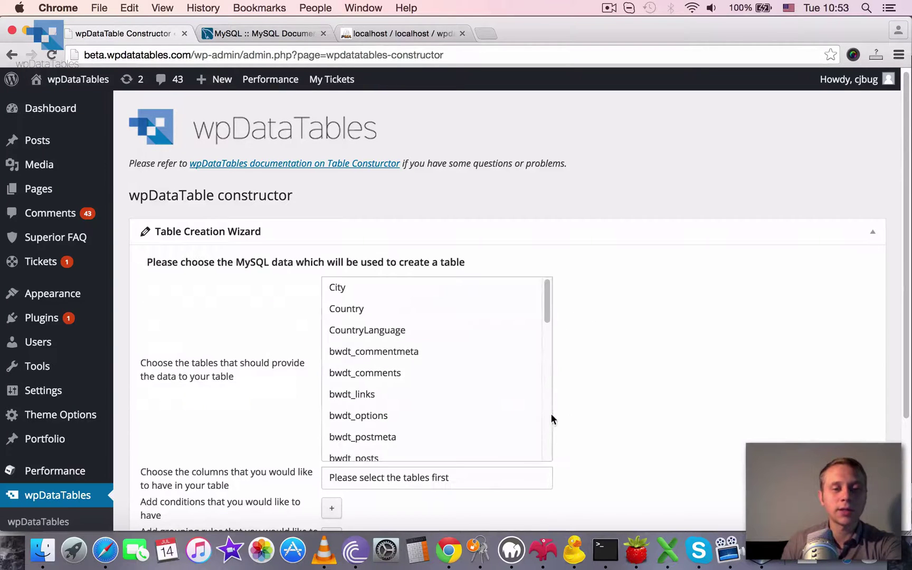
scroll(813, 369, down, 3)
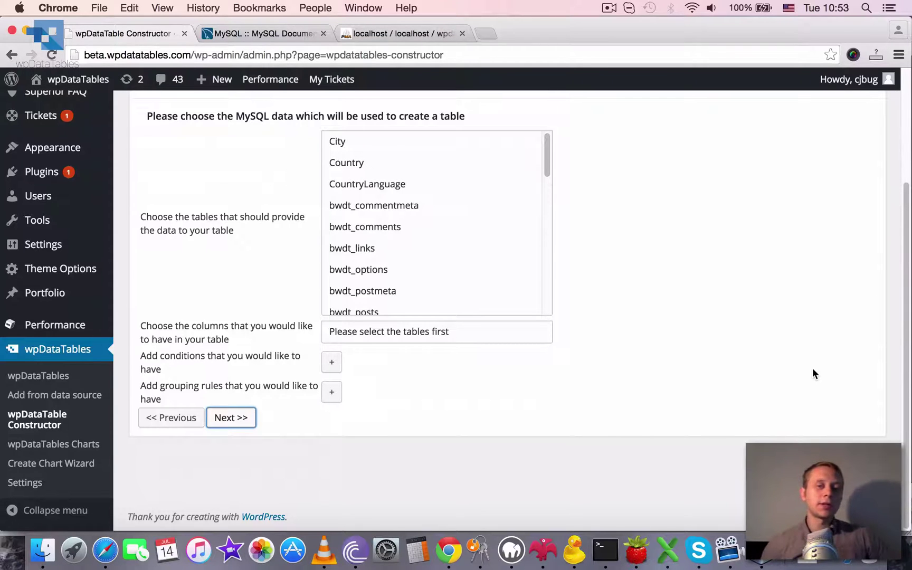
drag(905, 274, 905, 249)
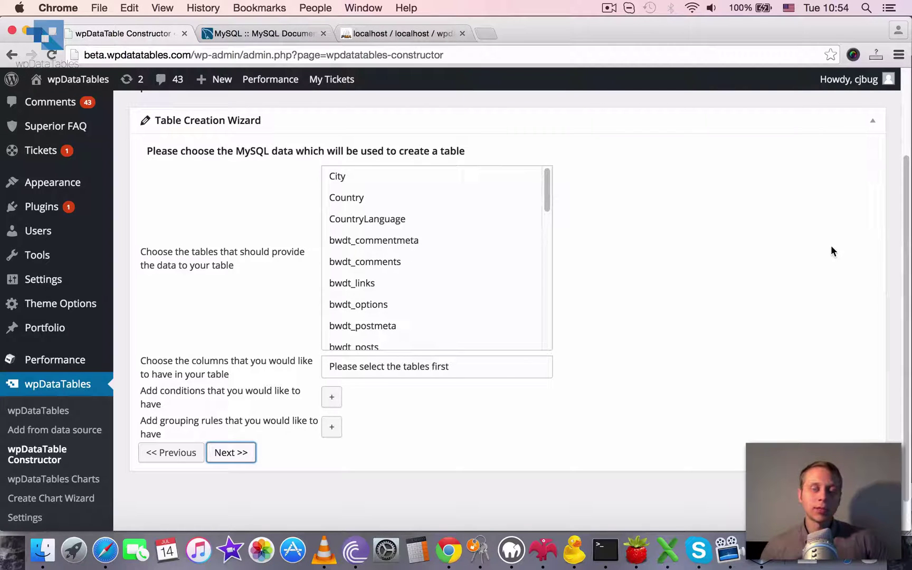
scroll(678, 319, down, 1)
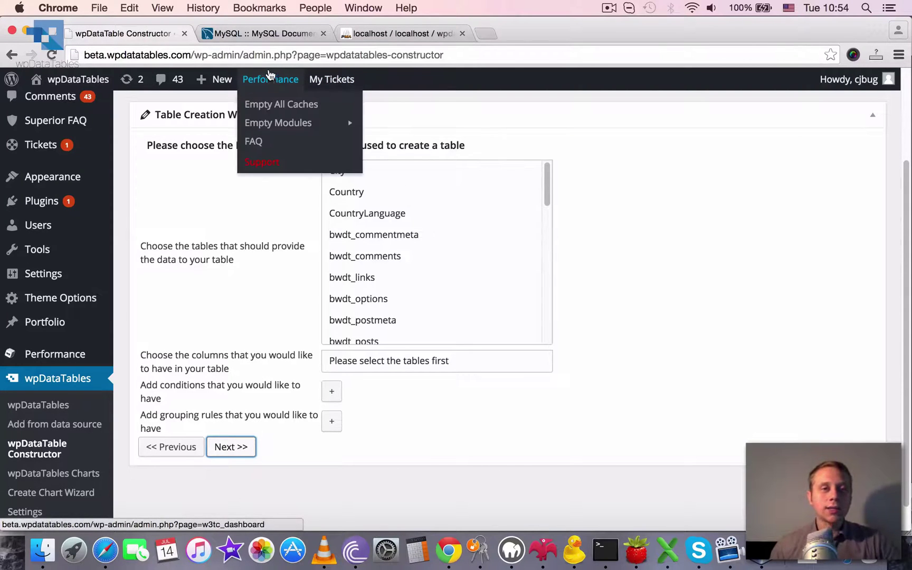
click(236, 36)
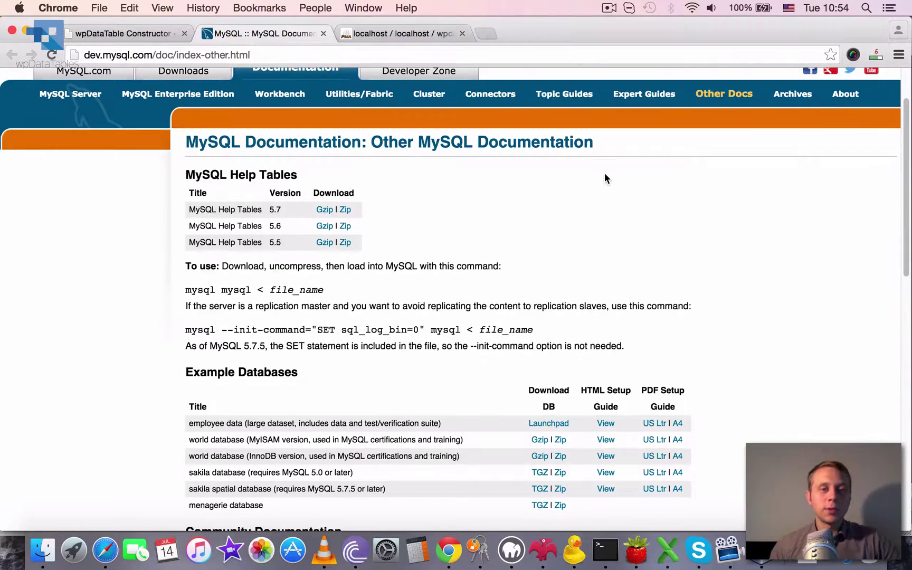
scroll(605, 173, up, 3)
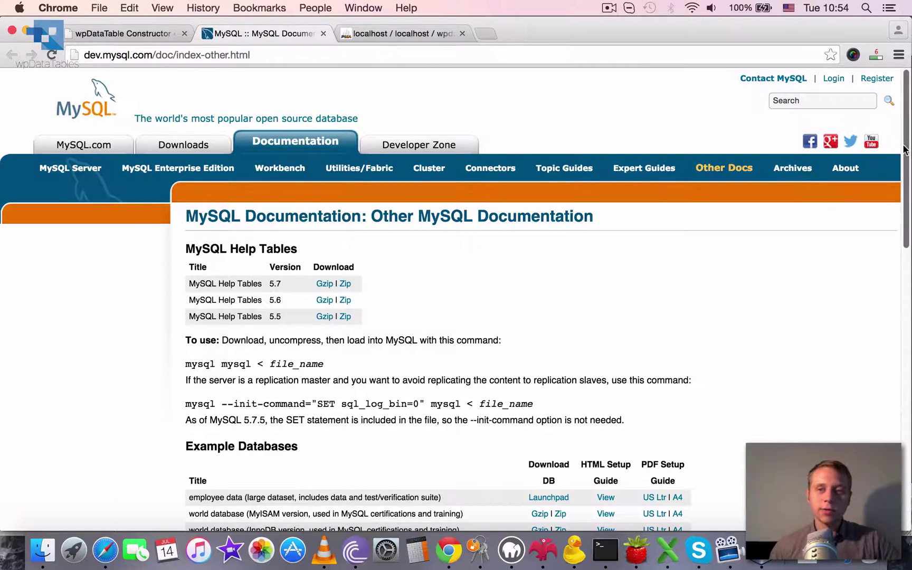
scroll(905, 177, down, 3)
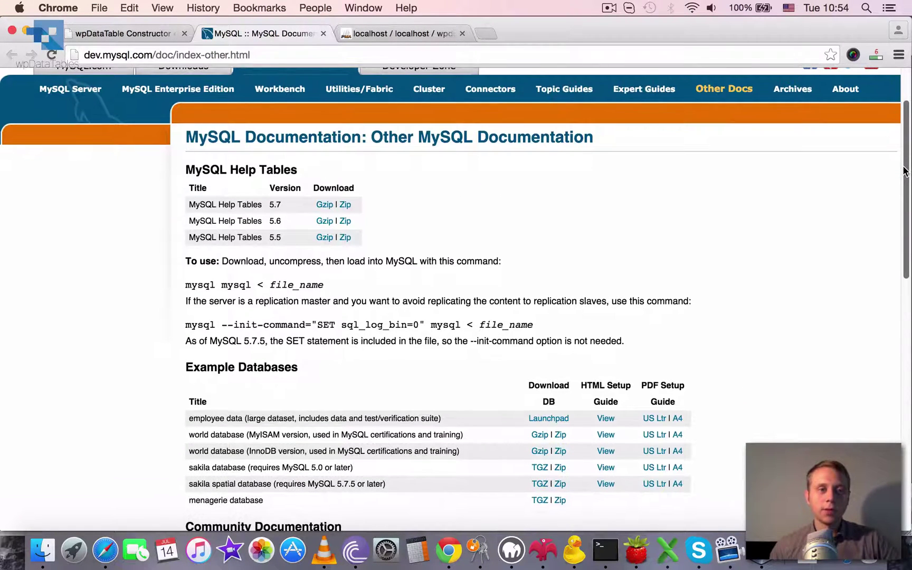
scroll(905, 173, down, 5)
double_click(194, 307)
drag(195, 305, 290, 324)
double_click(292, 324)
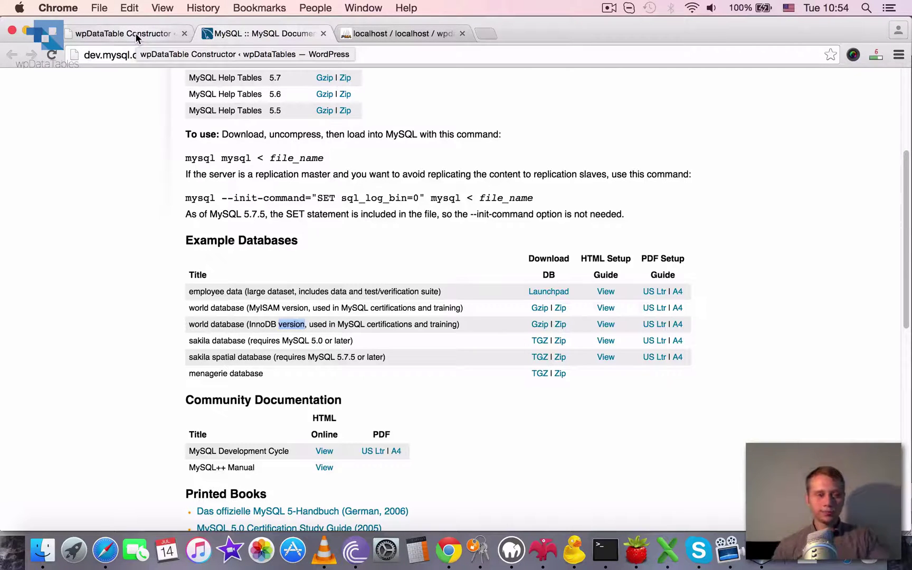
In phpMyAdmin, view the City, Country and CountryLanguage table structures in turn.
click(430, 35)
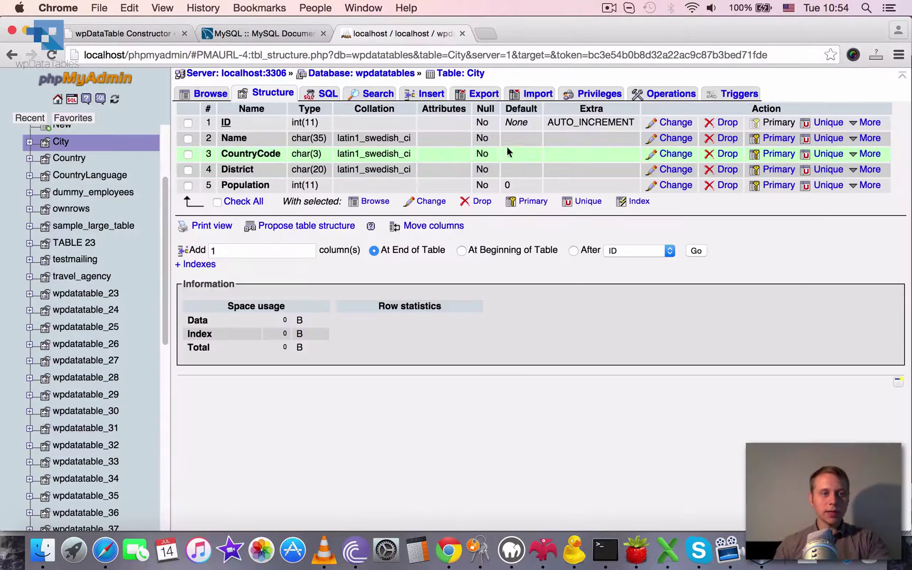
scroll(165, 206, up, 2)
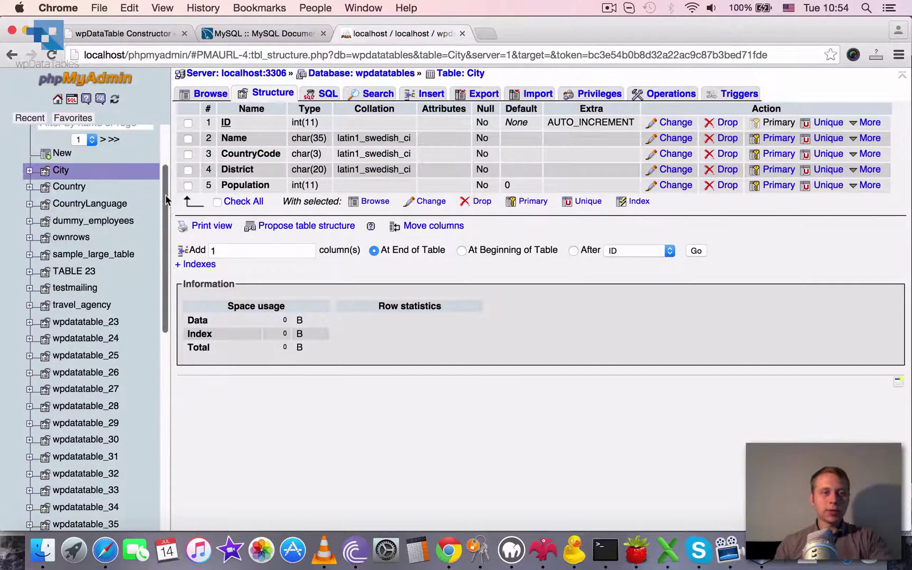
click(62, 173)
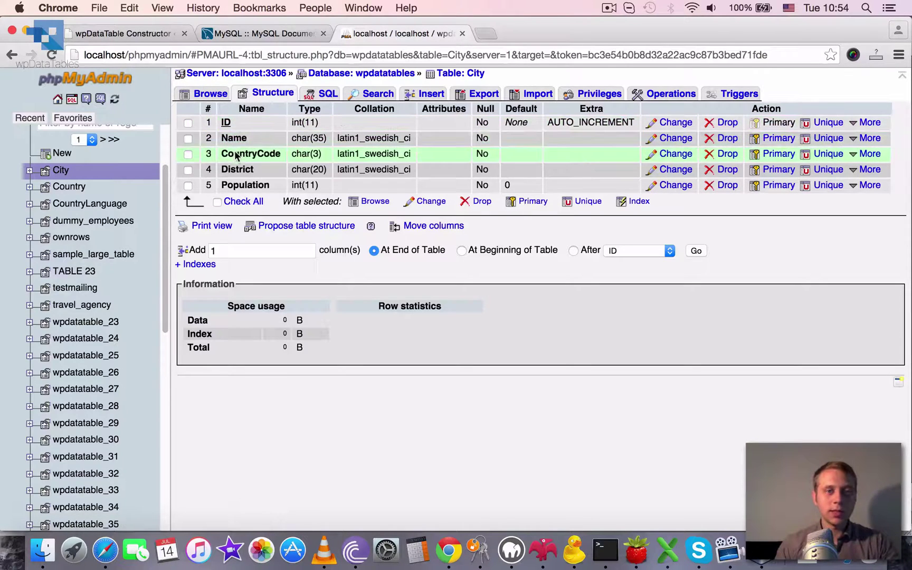
click(71, 190)
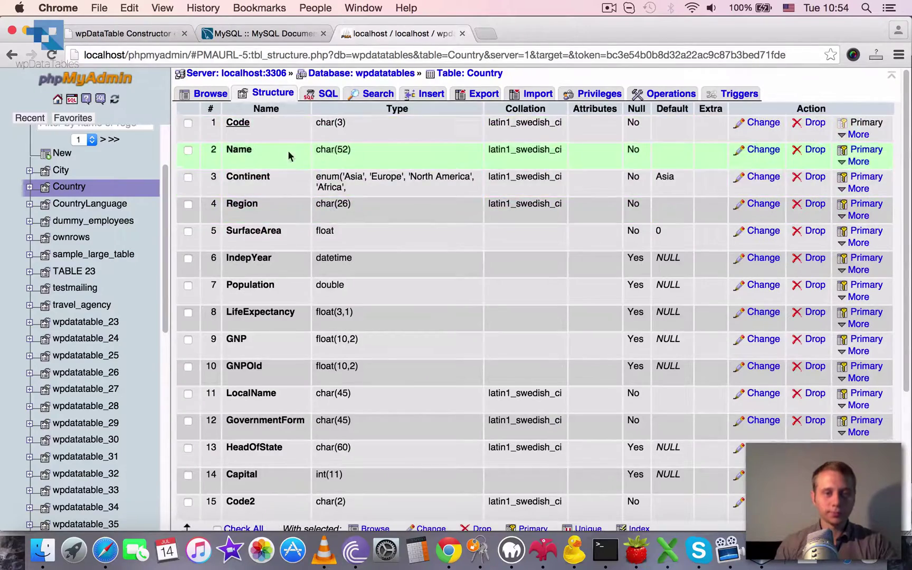
scroll(311, 158, down, 5)
scroll(305, 177, up, 5)
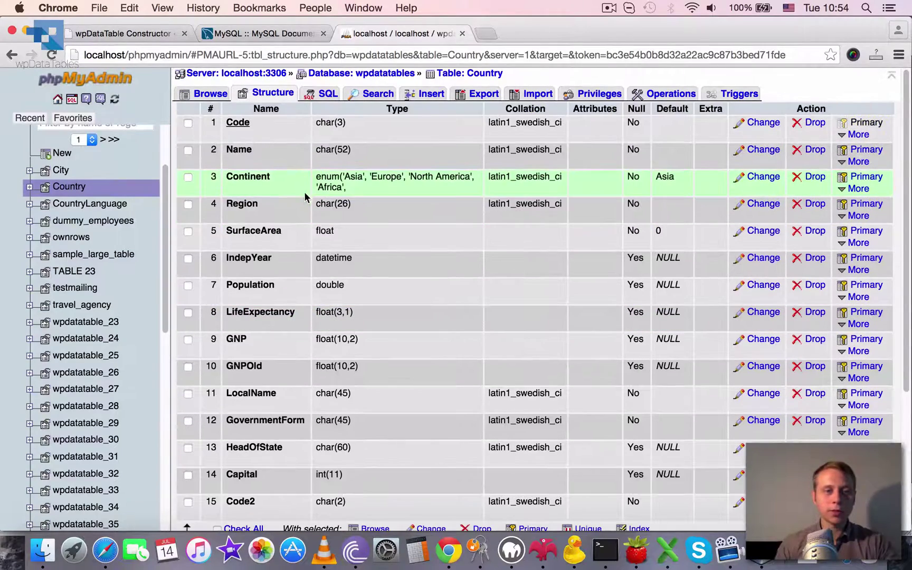
click(98, 204)
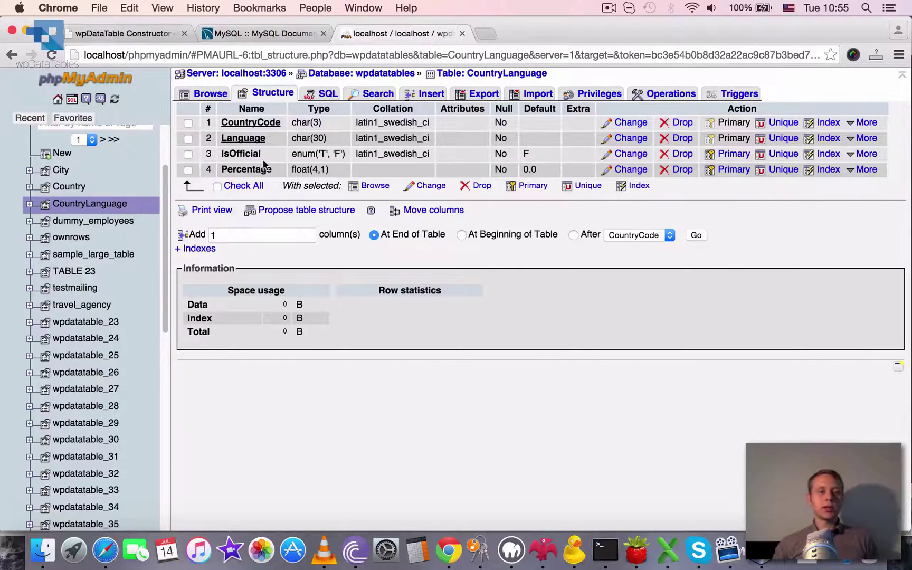
Select City, Country and CountryLanguage as source tables in the constructor.
click(145, 31)
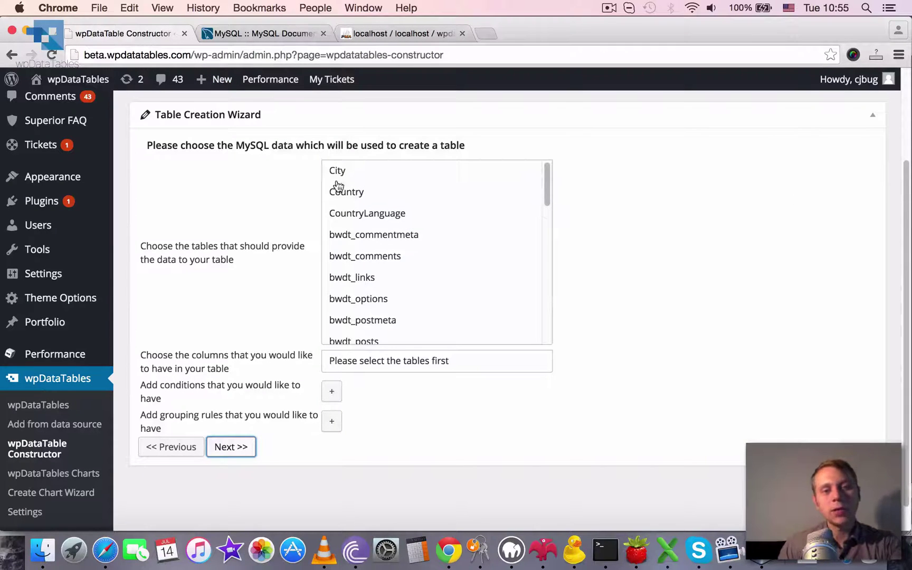
drag(547, 177, 519, 169)
drag(908, 219, 907, 195)
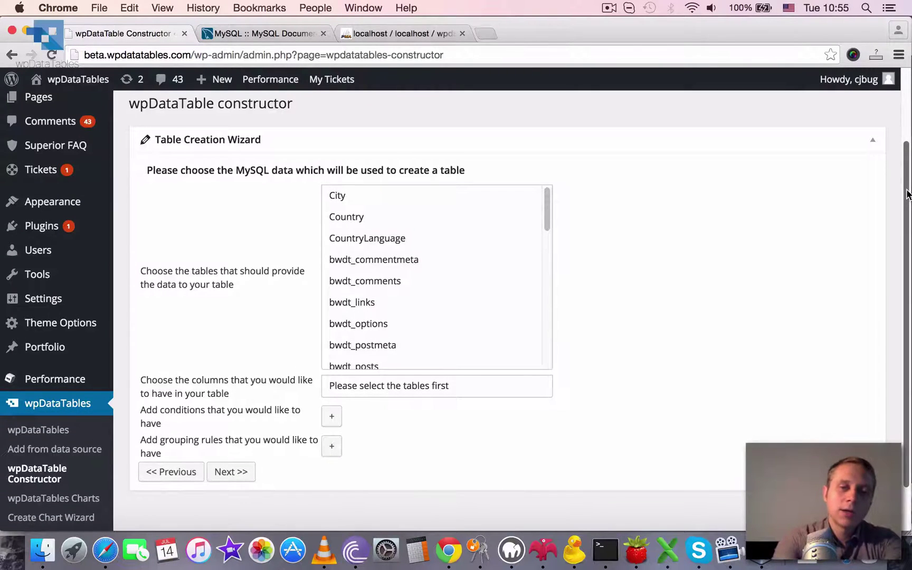
click(412, 200)
super+click(409, 218)
super+click(409, 237)
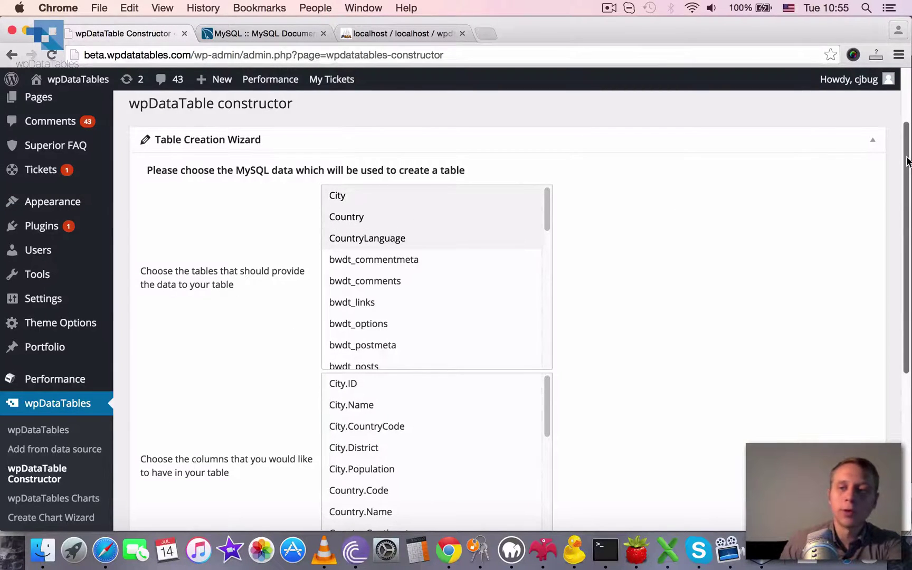
Scroll through the columns and relation fields now listed for the three tables.
drag(906, 156, 874, 223)
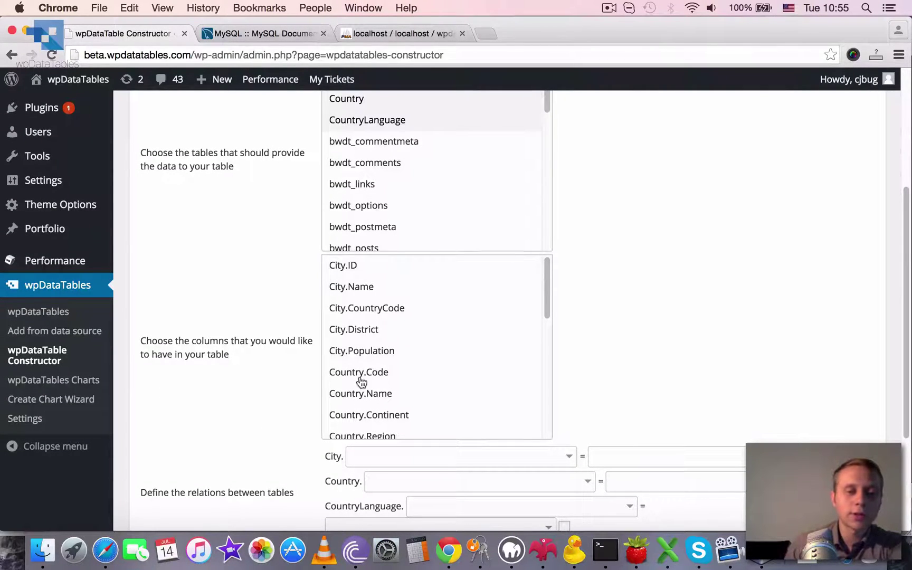
drag(907, 206, 906, 212)
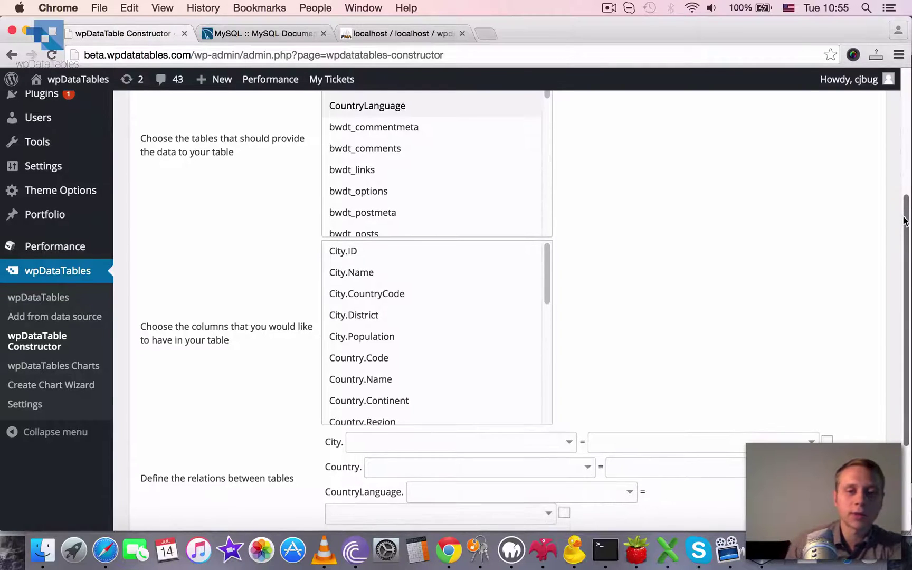
drag(549, 257, 523, 251)
scroll(586, 239, down, 1)
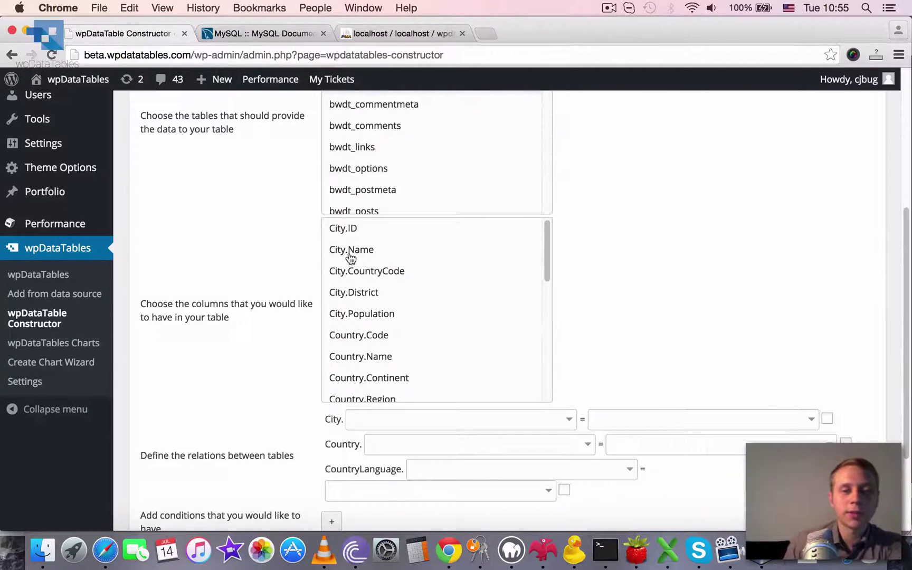
scroll(482, 178, up, 3)
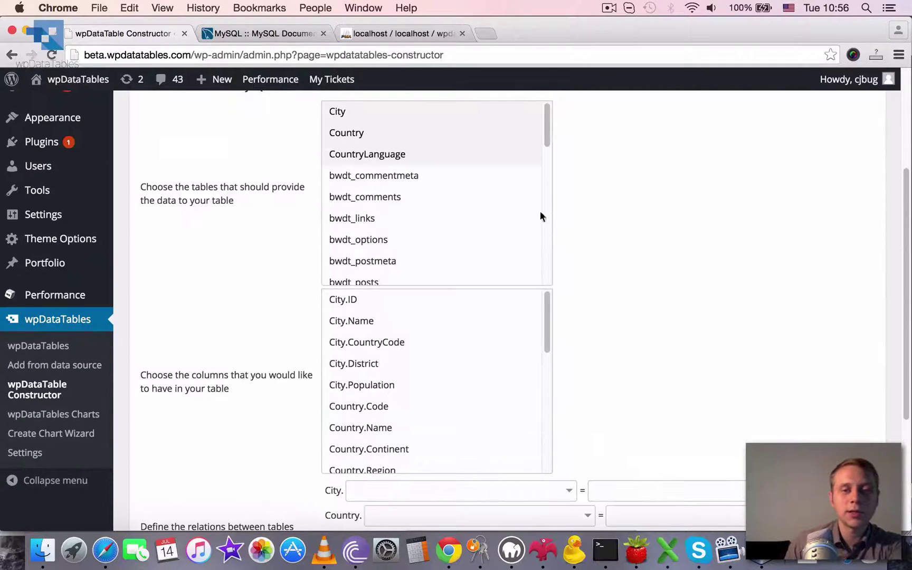
scroll(615, 258, down, 2)
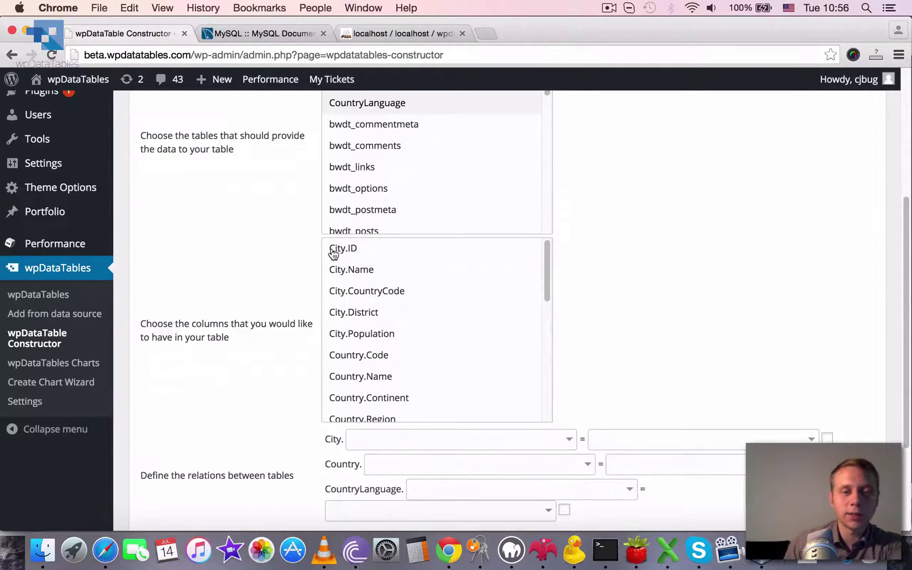
mouse_move(547, 254)
mouse_down()
mouse_move(538, 336)
mouse_move(546, 246)
mouse_up()
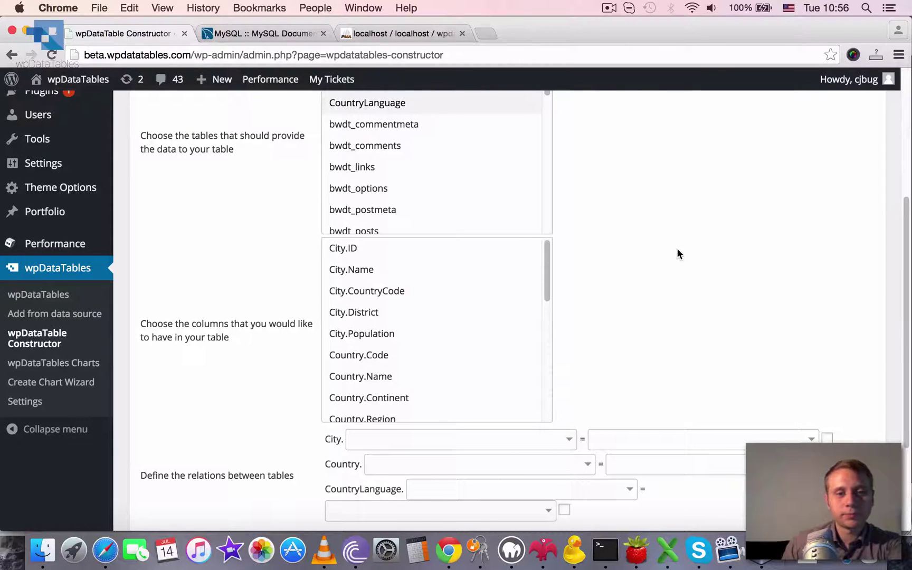
Drop City from the source tables and pick Country.Code and Country.Name as columns.
scroll(629, 250, up, 3)
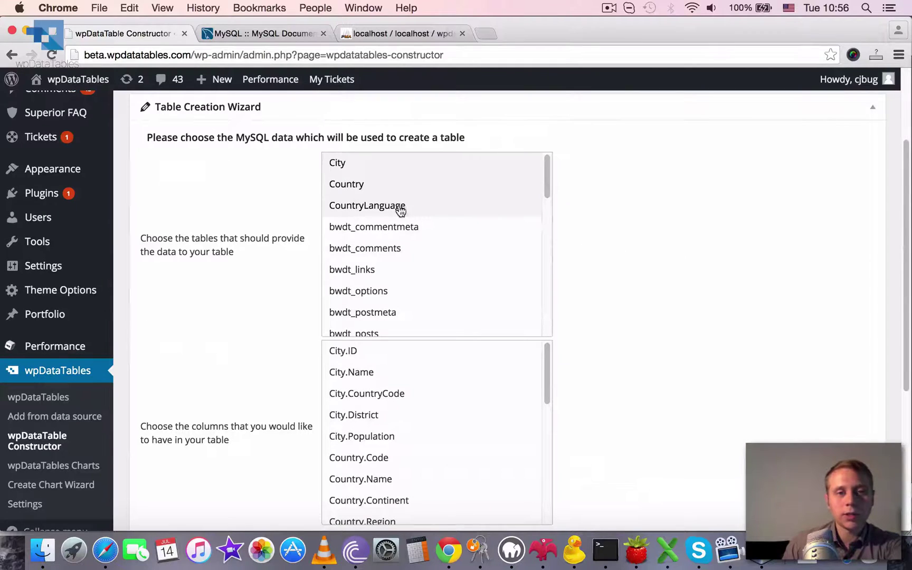
super+click(354, 167)
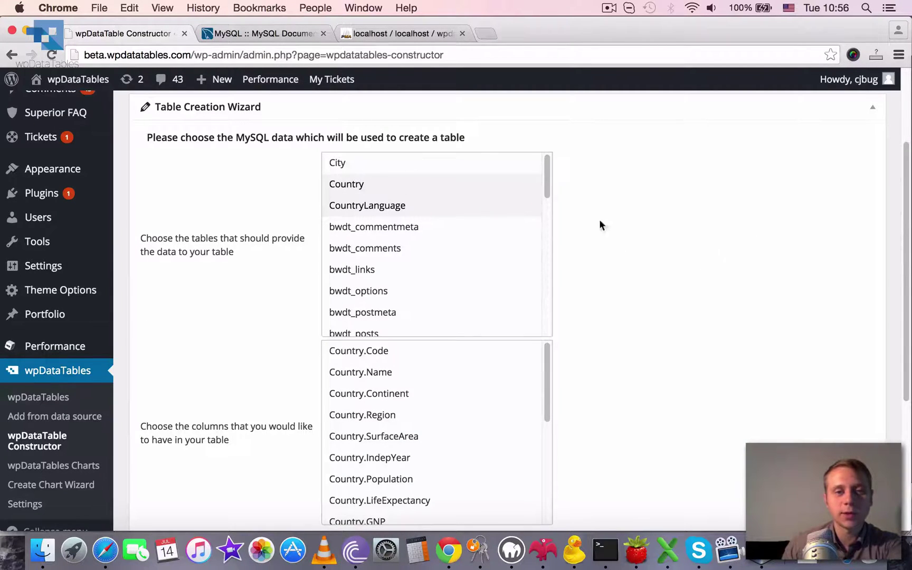
scroll(761, 235, down, 3)
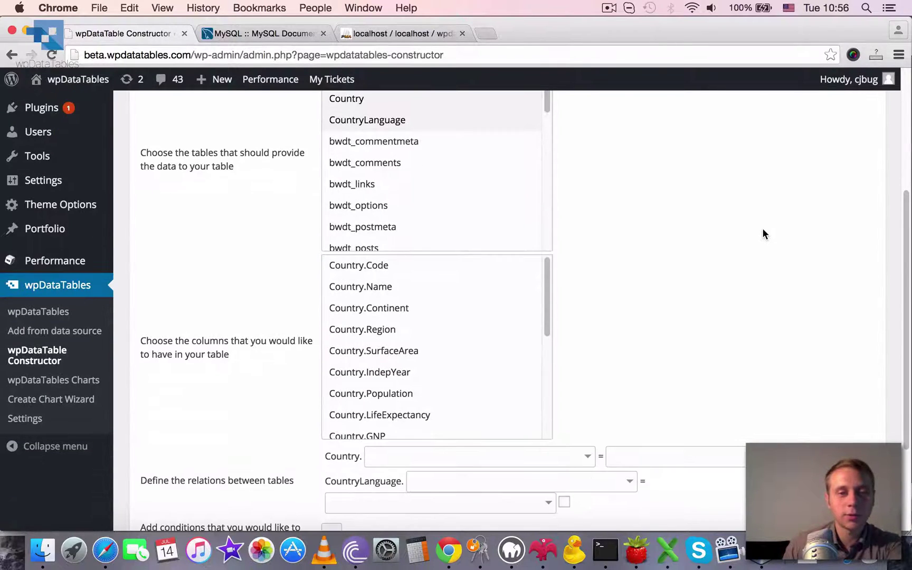
scroll(708, 241, down, 1)
scroll(733, 277, down, 1)
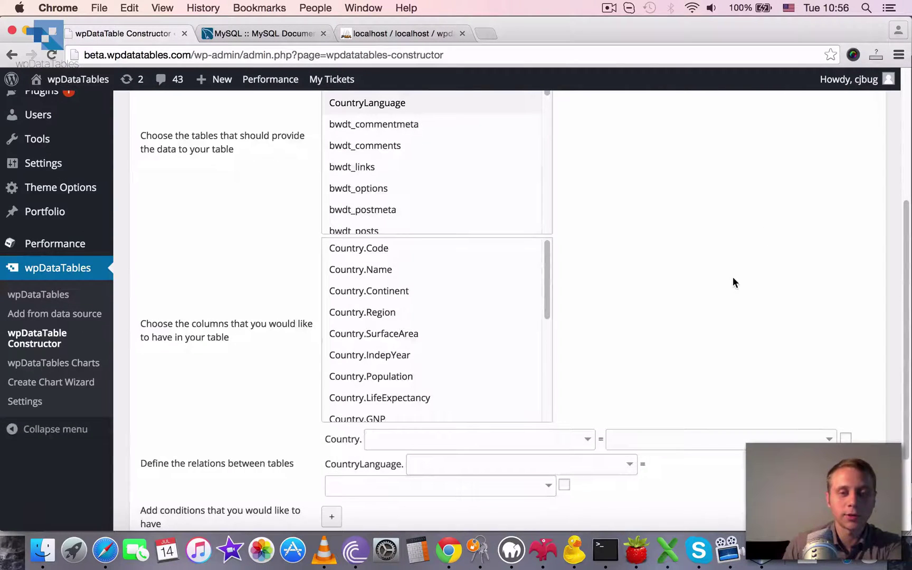
click(379, 256)
click(363, 270)
Add Country.SurfaceArea, Country.Population and CountryLanguage.Language to the chosen columns.
scroll(639, 272, down, 1)
scroll(661, 285, down, 1)
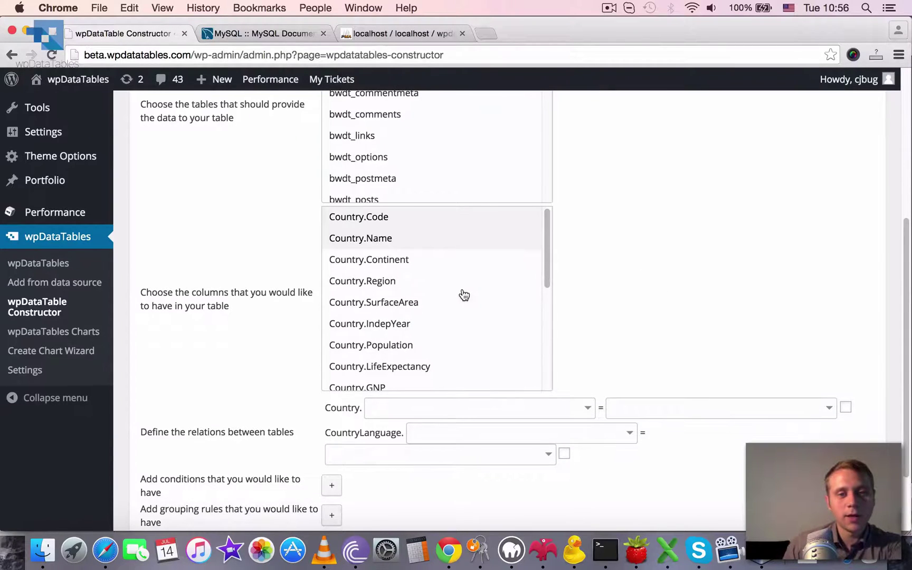
scroll(464, 294, down, 1)
click(395, 301)
scroll(643, 301, down, 1)
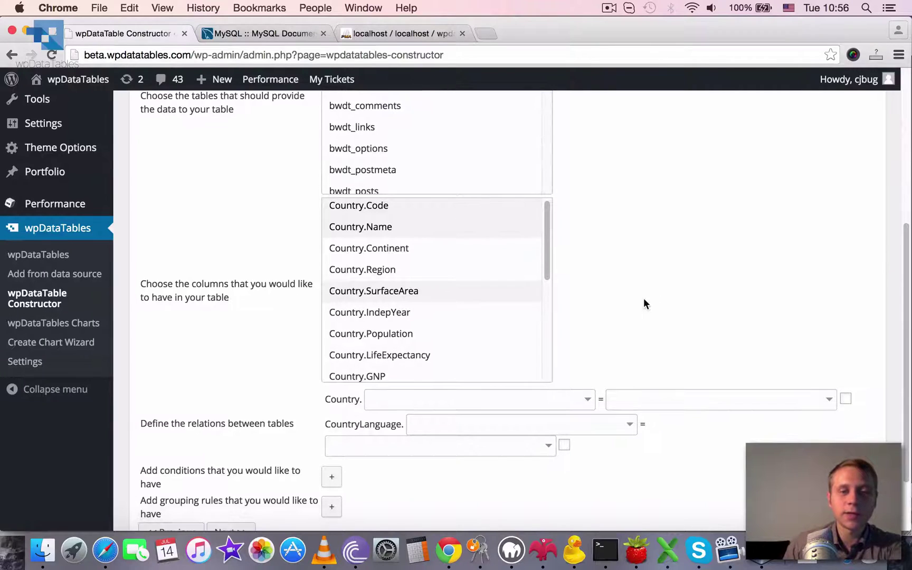
scroll(442, 288, down, 1)
click(389, 328)
scroll(474, 319, down, 4)
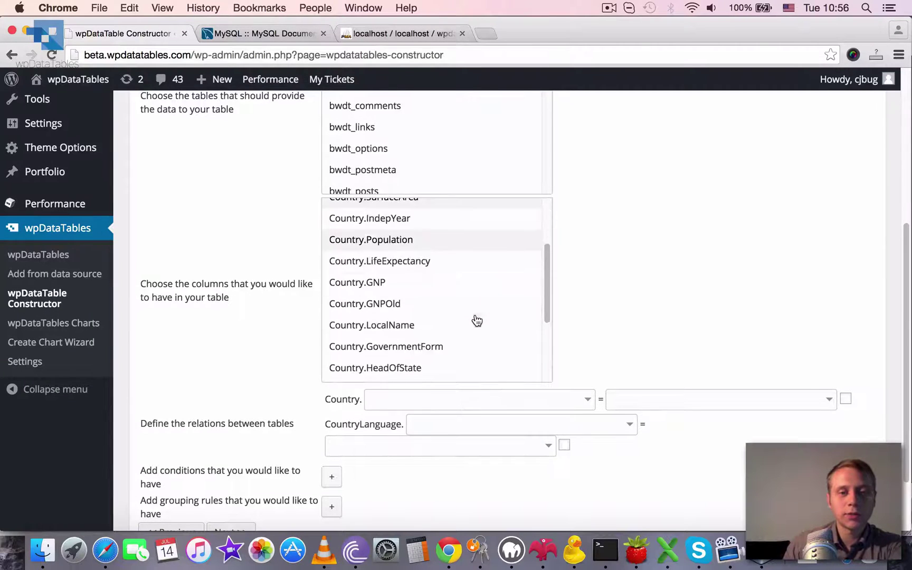
scroll(448, 289, down, 5)
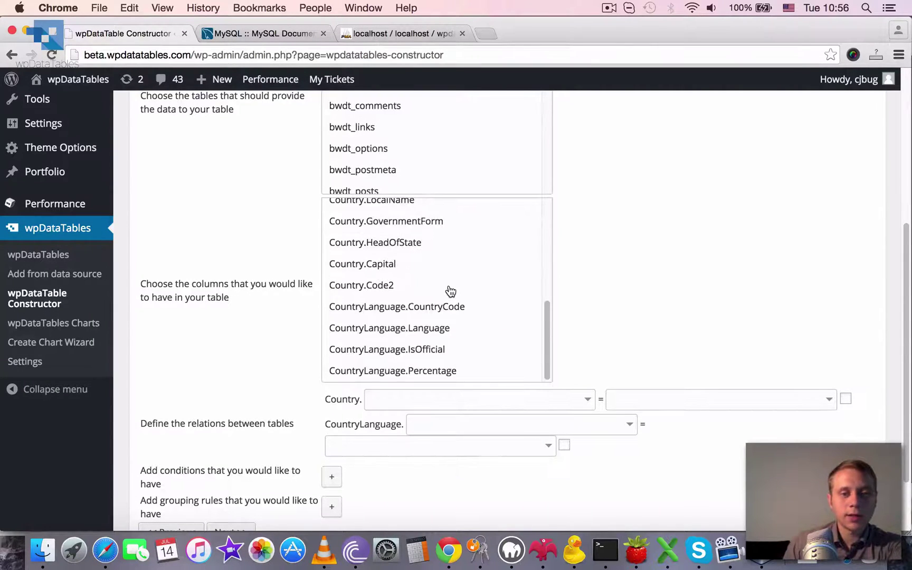
click(385, 330)
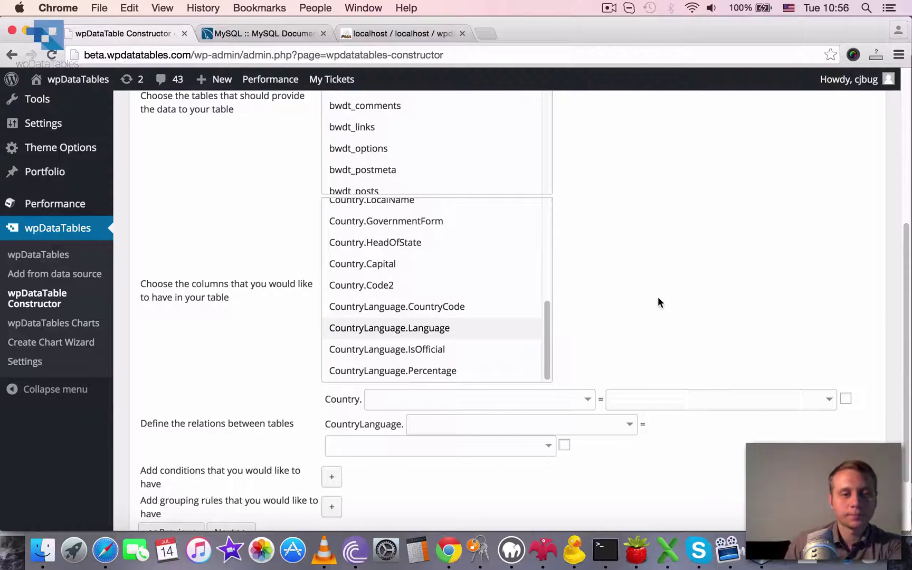
scroll(643, 304, down, 1)
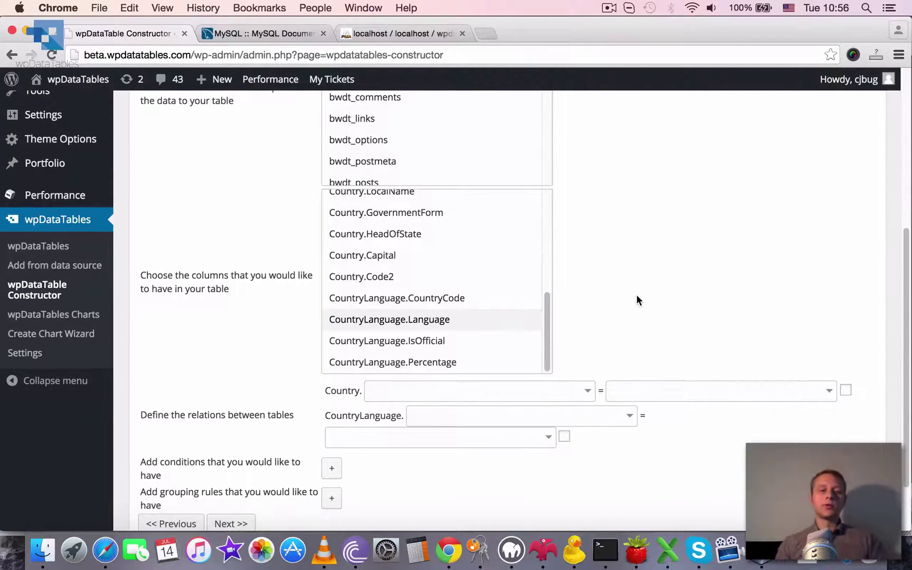
scroll(631, 298, up, 1)
scroll(541, 243, up, 5)
scroll(539, 234, up, 4)
Add CountryLanguage.CountryCode to the selected columns alongside the Country fields.
drag(549, 222, 544, 346)
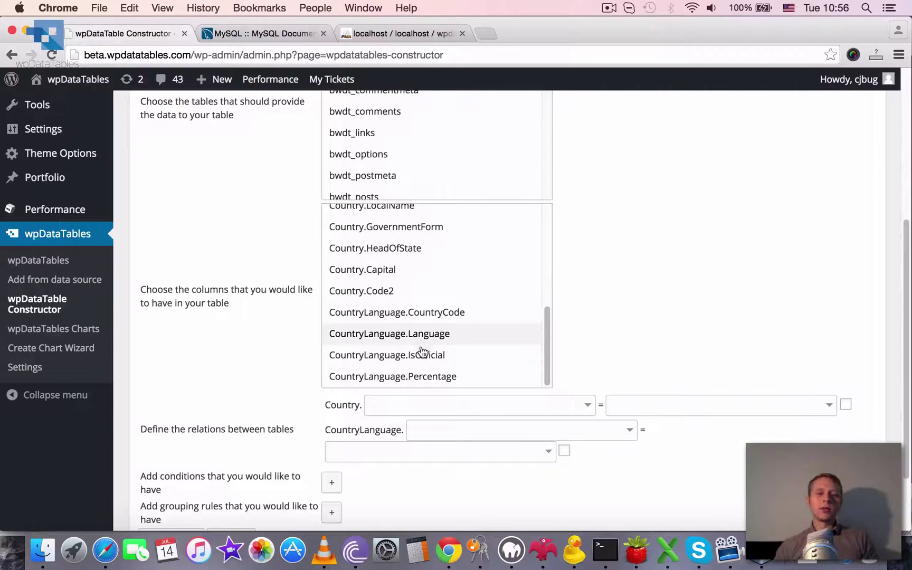
scroll(627, 315, down, 1)
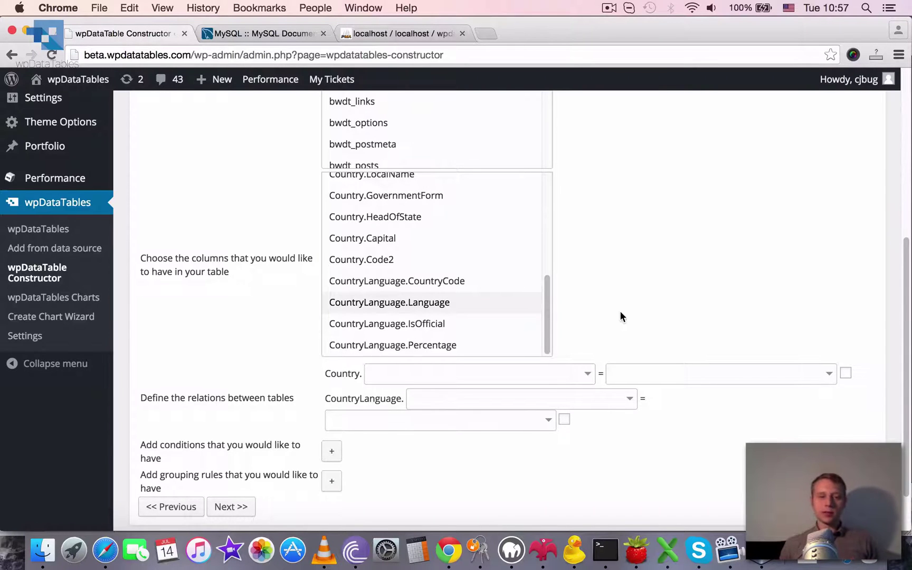
scroll(570, 324, down, 1)
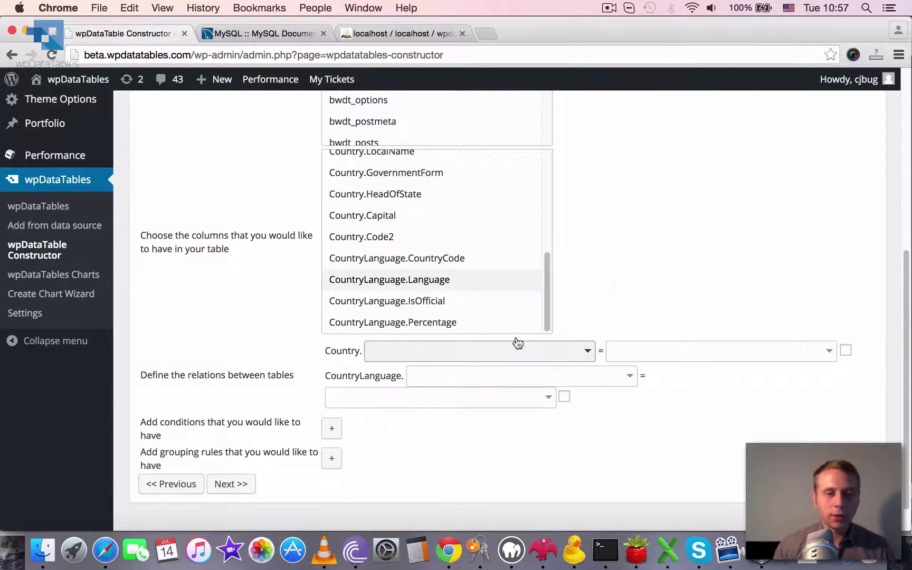
scroll(553, 304, up, 1)
drag(553, 300, 506, 312)
click(389, 290)
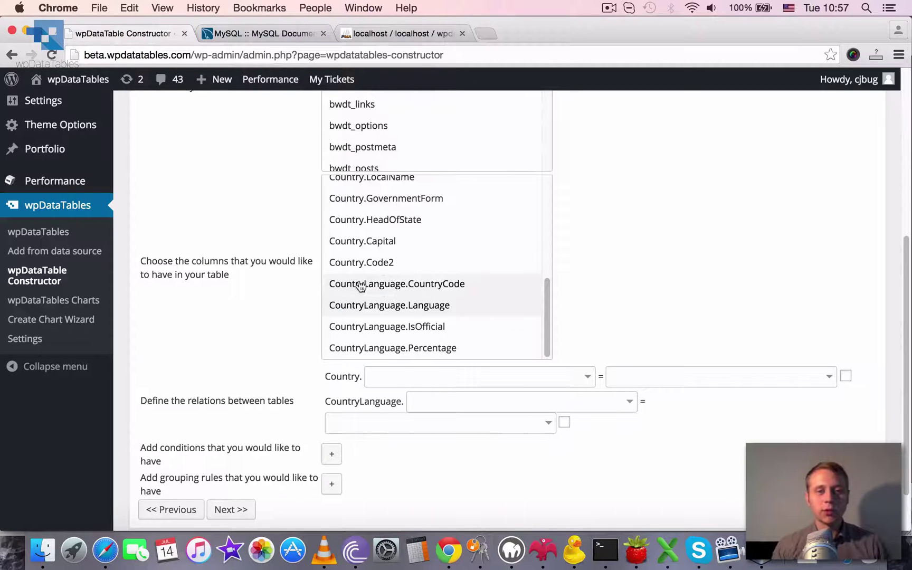
scroll(582, 260, down, 1)
scroll(584, 251, down, 2)
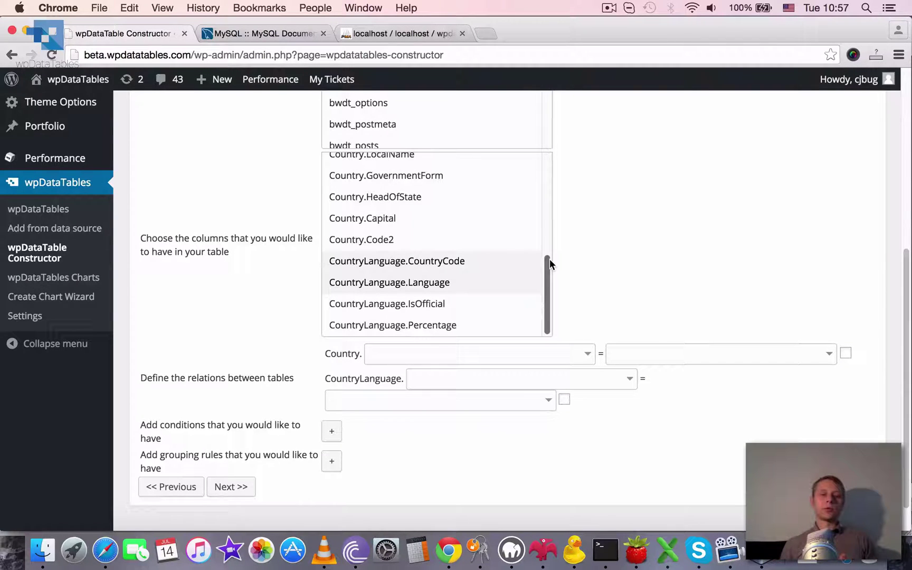
mouse_move(548, 264)
mouse_down()
mouse_move(557, 161)
mouse_move(550, 281)
mouse_up()
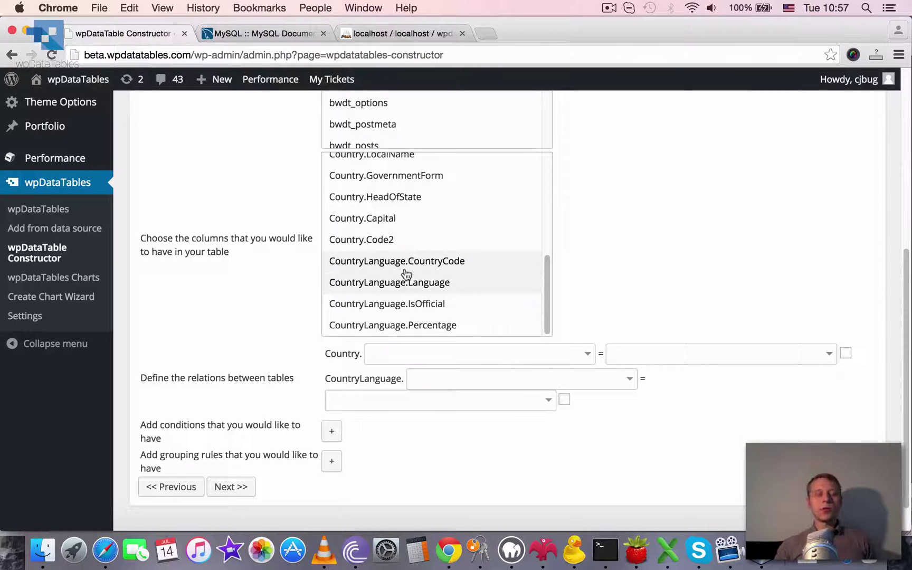
scroll(609, 264, down, 1)
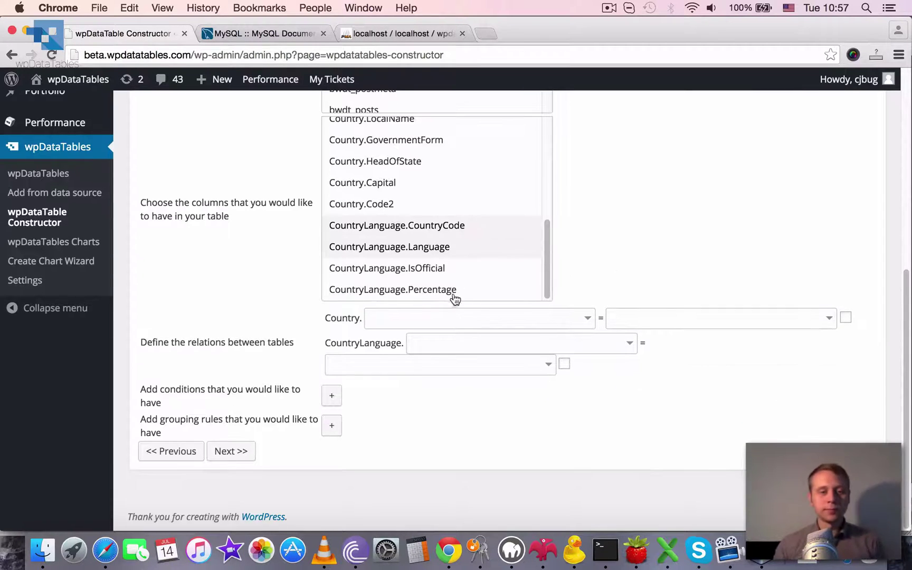
Relate the tables by joining Country.Code to CountryLanguage.CountryCode.
click(428, 318)
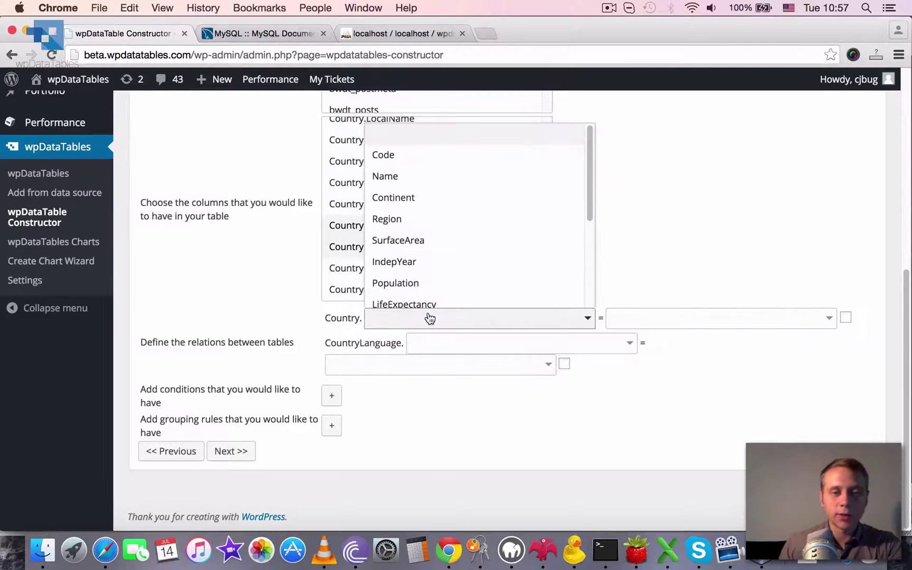
click(394, 155)
click(700, 317)
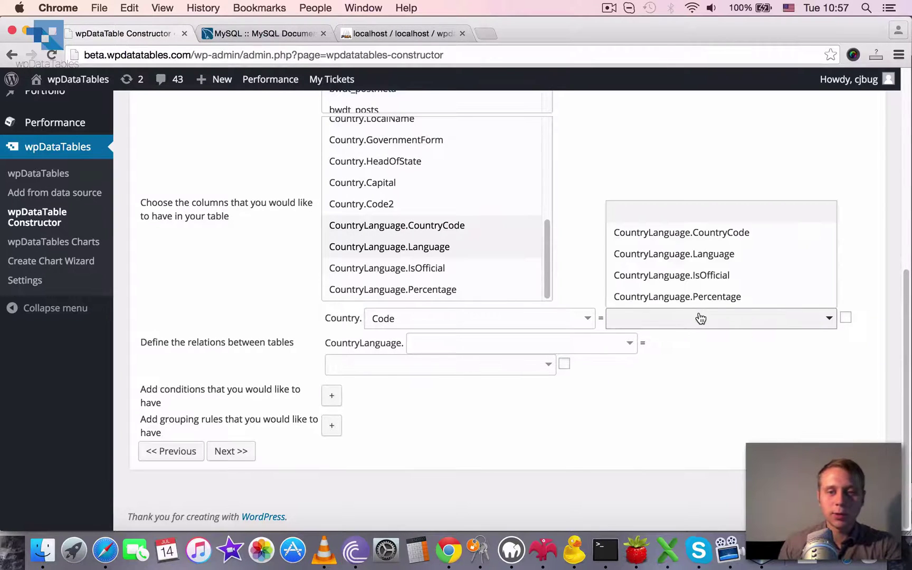
click(722, 233)
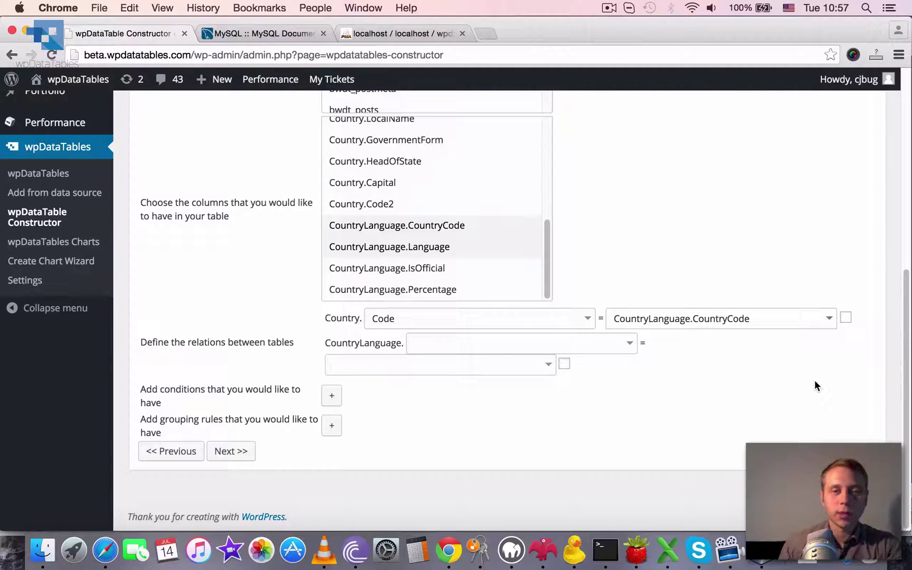
Add an empty filtering condition row below the relation.
click(331, 397)
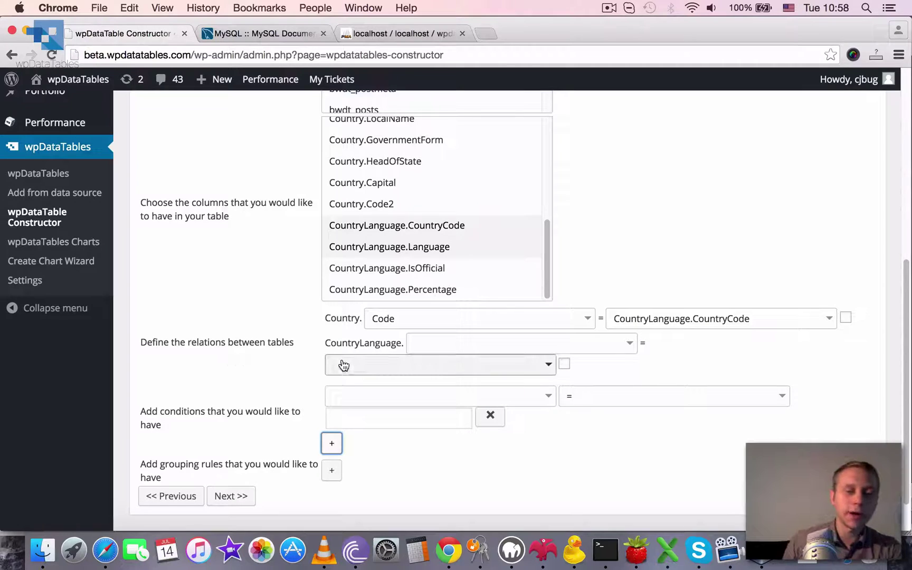
scroll(343, 365, down, 1)
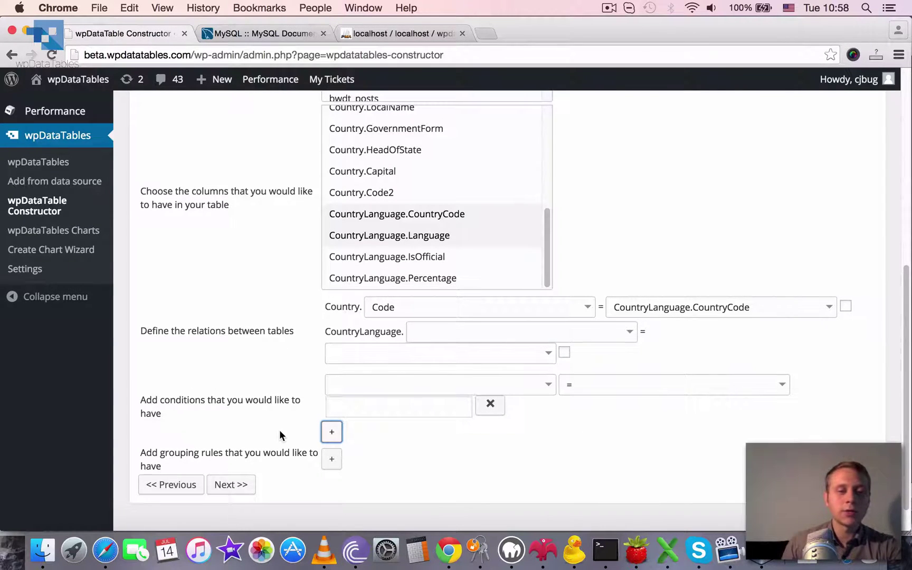
scroll(279, 428, down, 1)
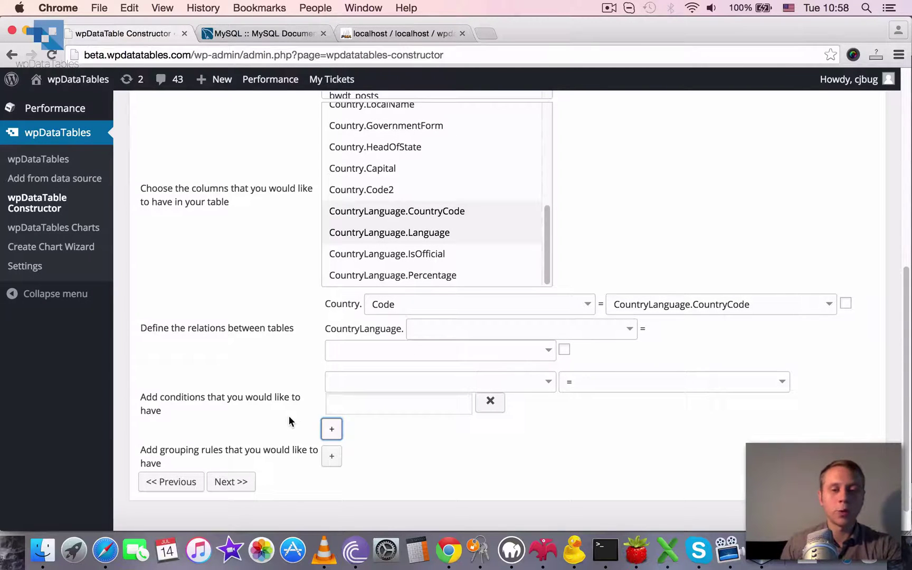
Set the condition to CountryLanguage.IsOfficial = T and add an empty Group by rule.
click(407, 384)
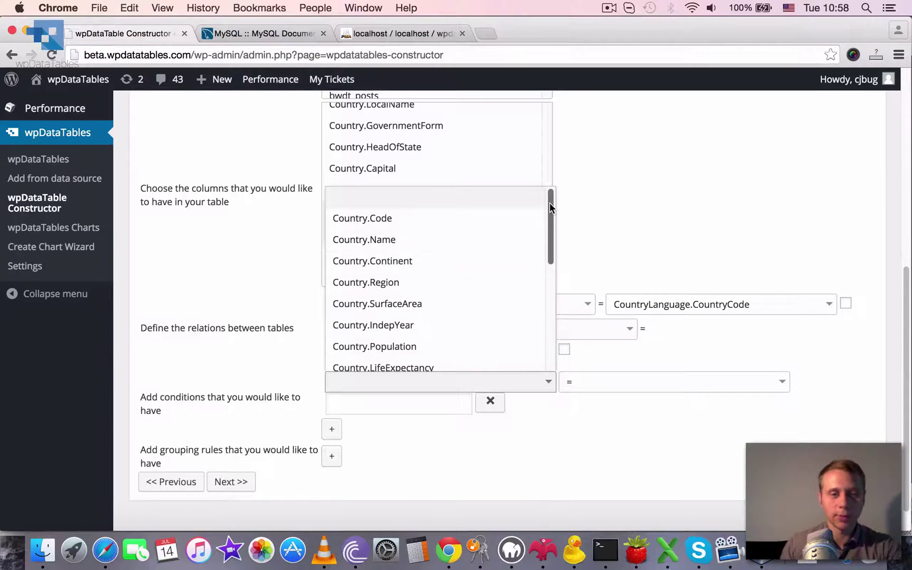
drag(550, 199, 537, 314)
click(455, 340)
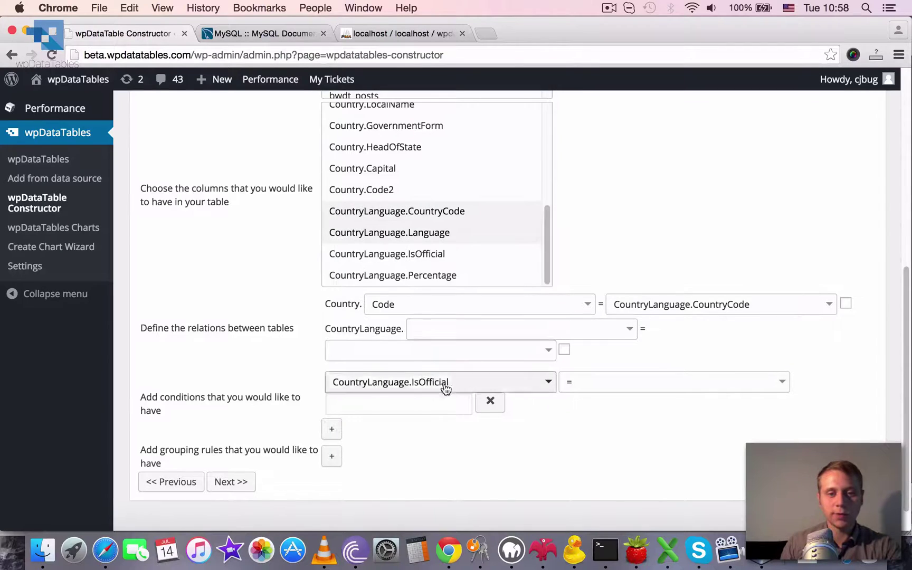
click(410, 405)
text(T)
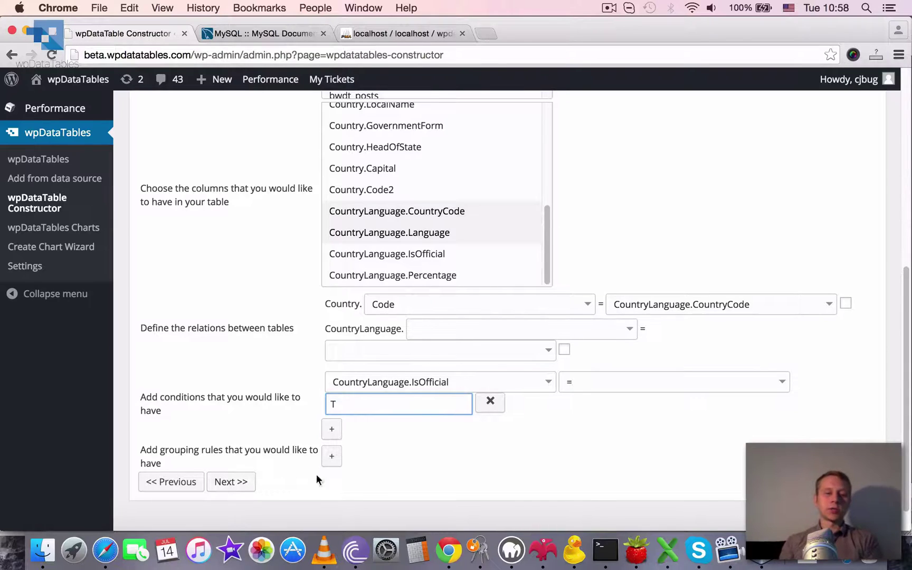
scroll(450, 462, down, 1)
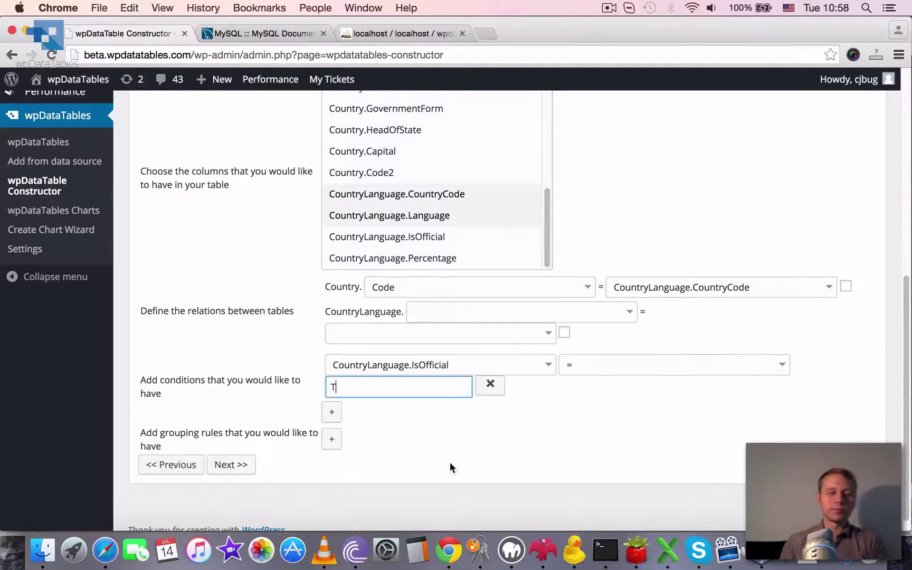
click(331, 439)
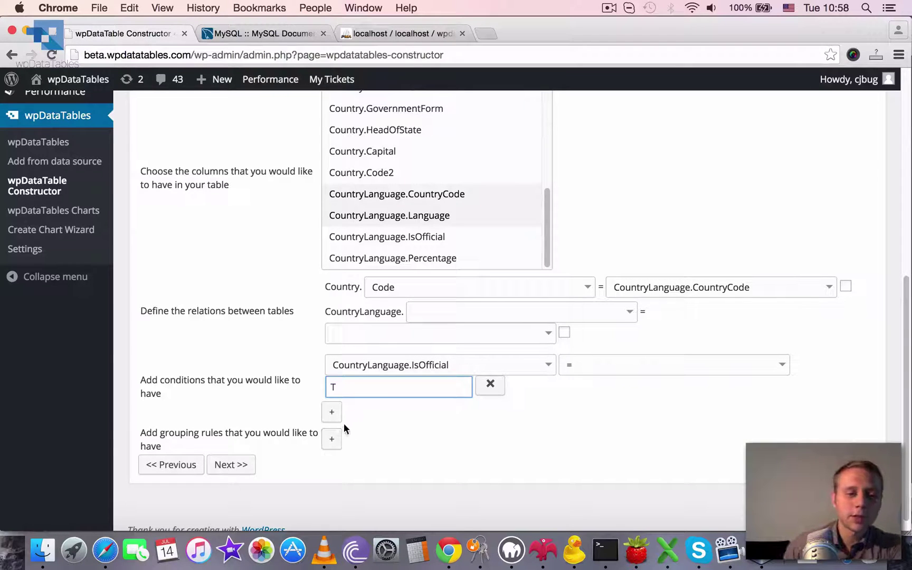
scroll(652, 401, down, 1)
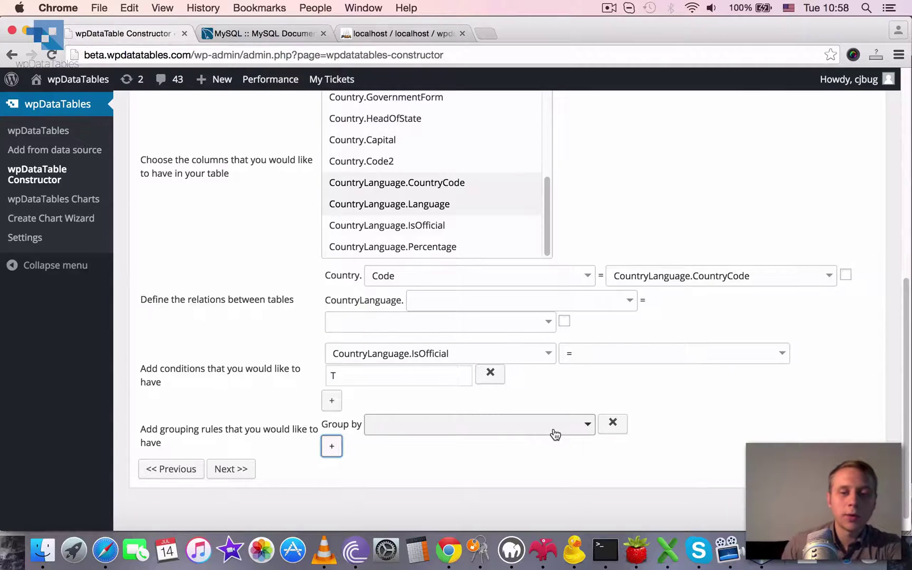
Pick Code as Country's relation column so it matches CountryLanguage.CountryCode.
click(550, 429)
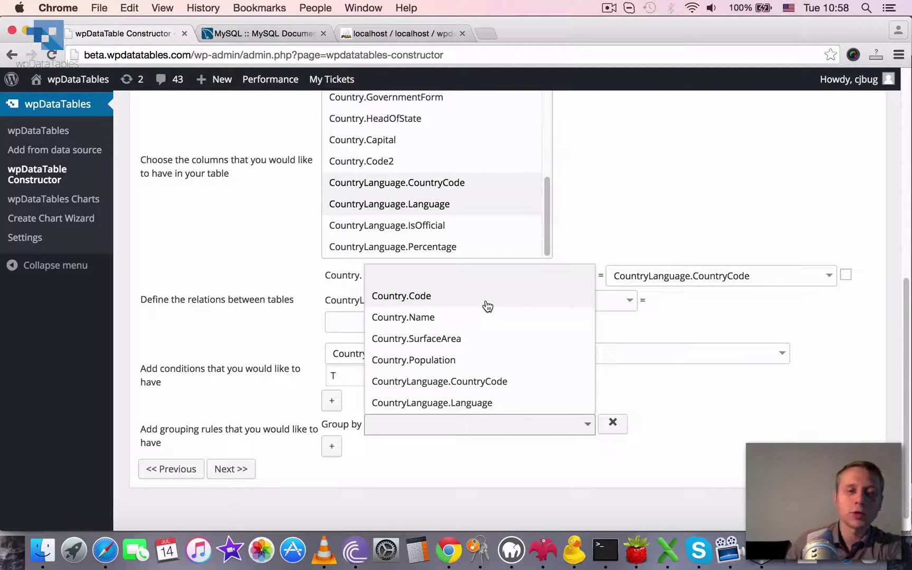
scroll(655, 243, up, 2)
scroll(432, 200, up, 5)
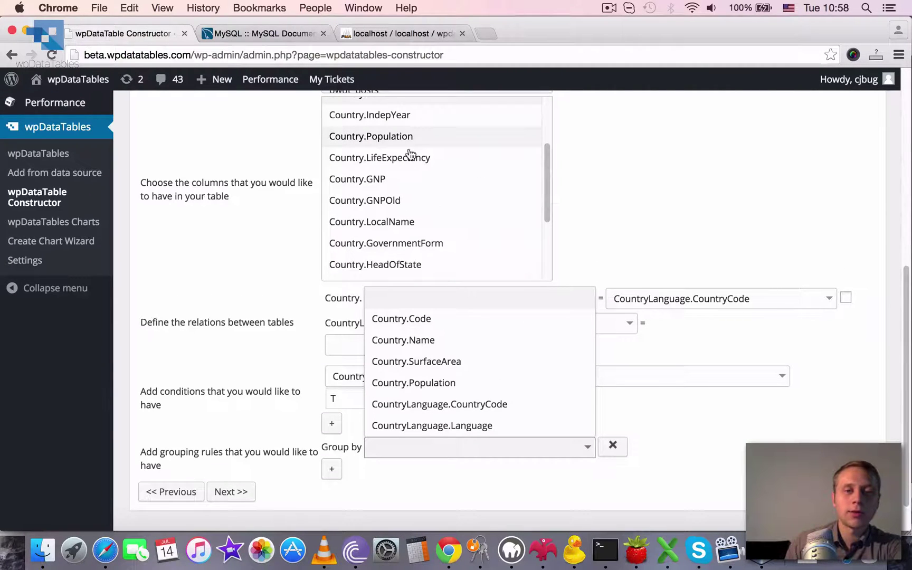
scroll(529, 267, down, 3)
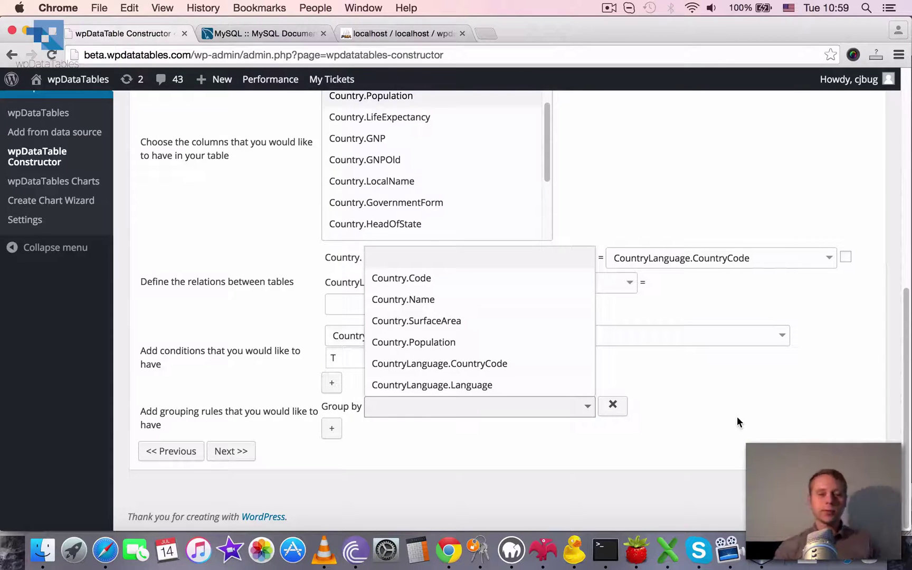
click(664, 408)
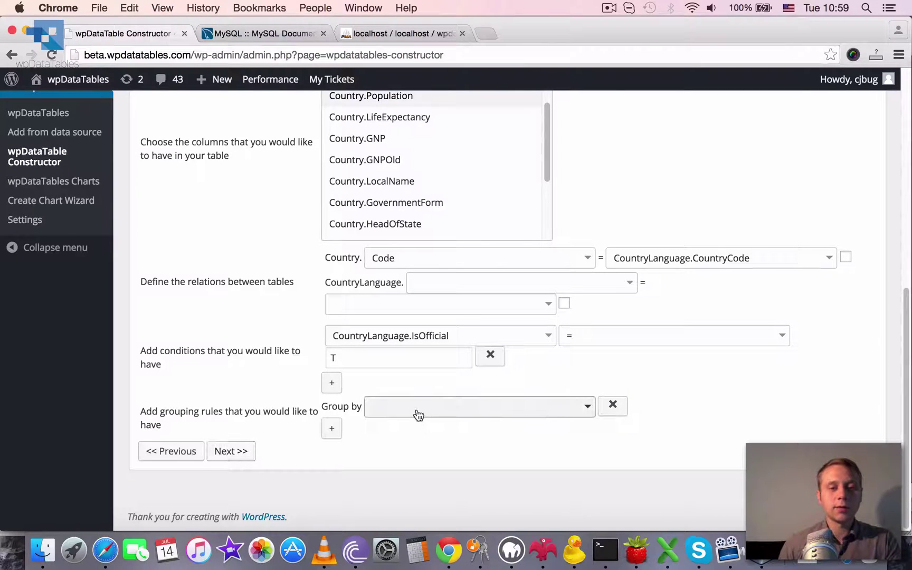
Generate the SQL query and review its Country.Code, Name and SurfaceArea columns.
click(230, 450)
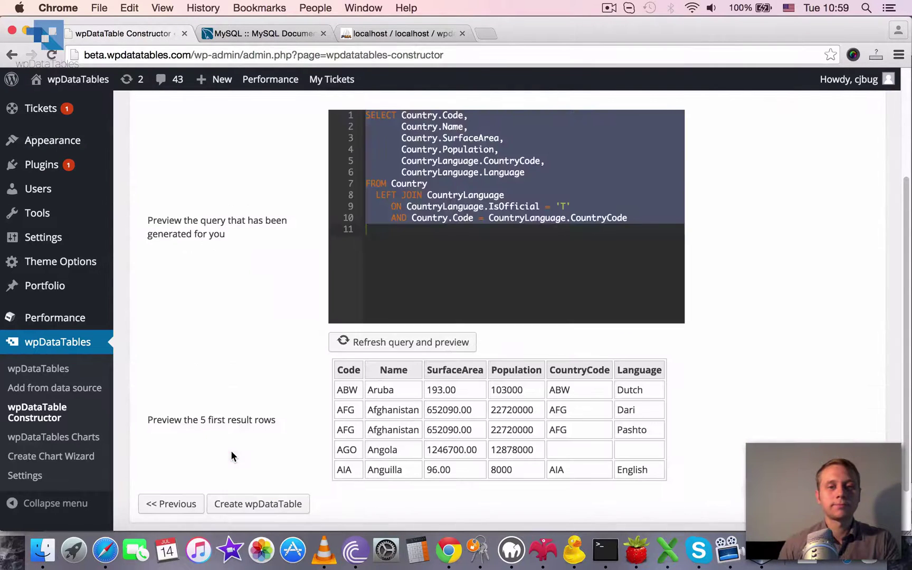
scroll(692, 379, up, 1)
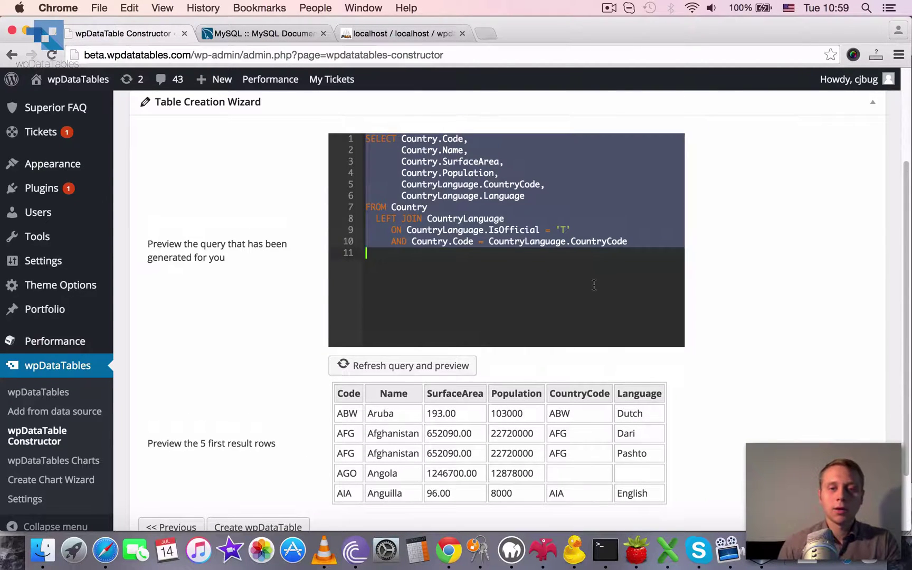
scroll(753, 285, up, 1)
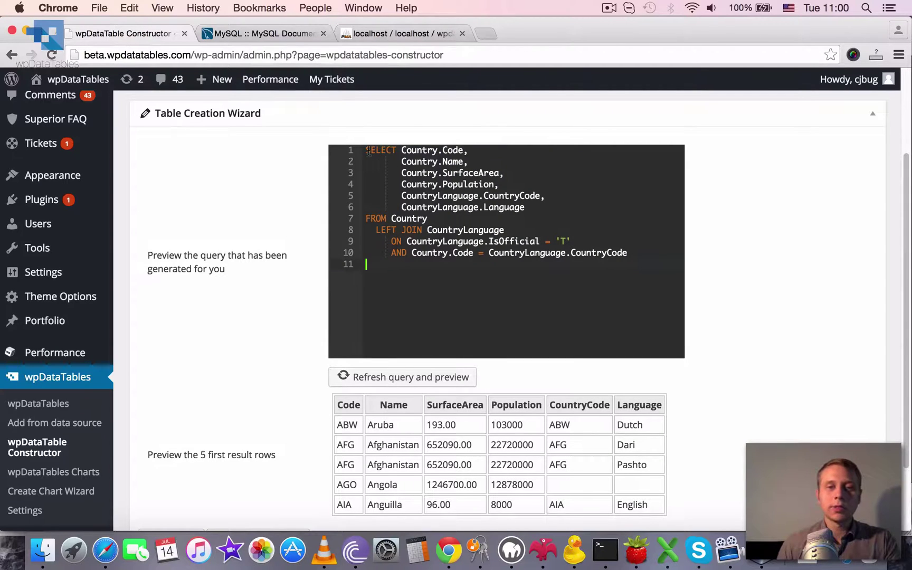
drag(402, 149, 467, 150)
double_click(453, 161)
click(459, 173)
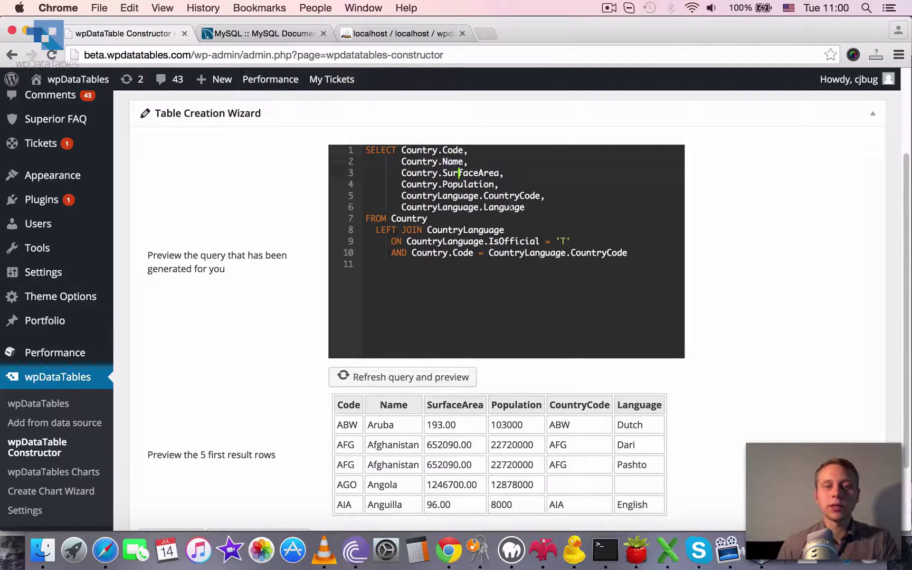
scroll(555, 238, down, 2)
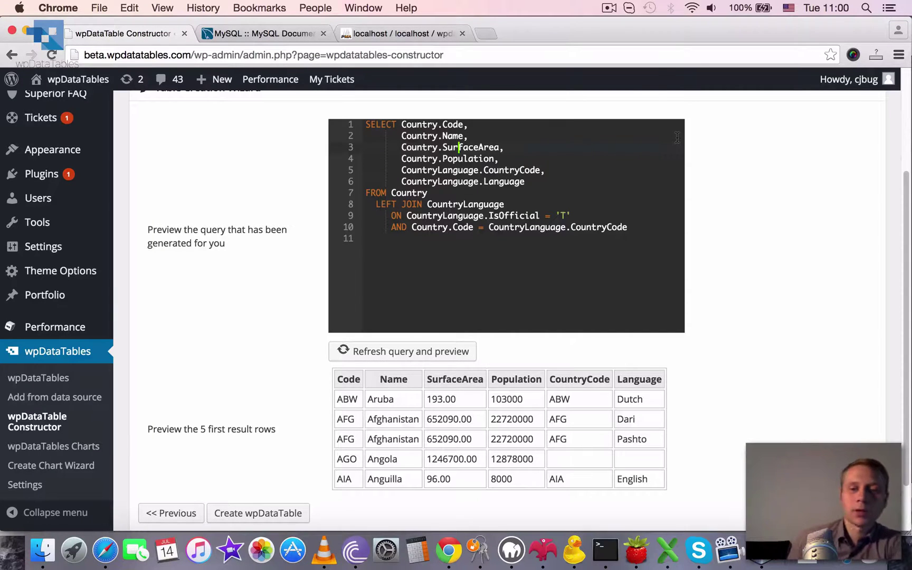
Review the five-row result preview, noting Angola's AGO row with no official language.
drag(906, 191, 904, 216)
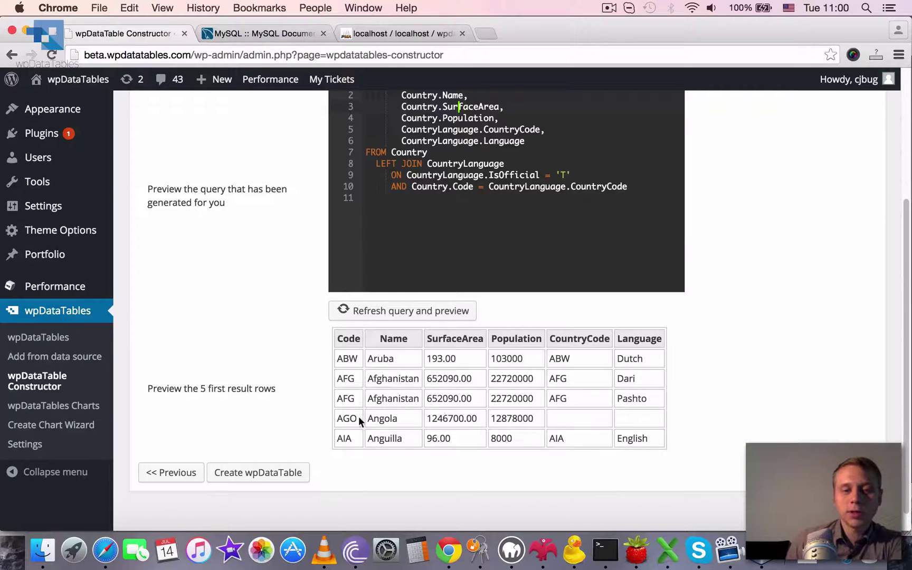
drag(372, 418, 398, 419)
scroll(472, 347, up, 2)
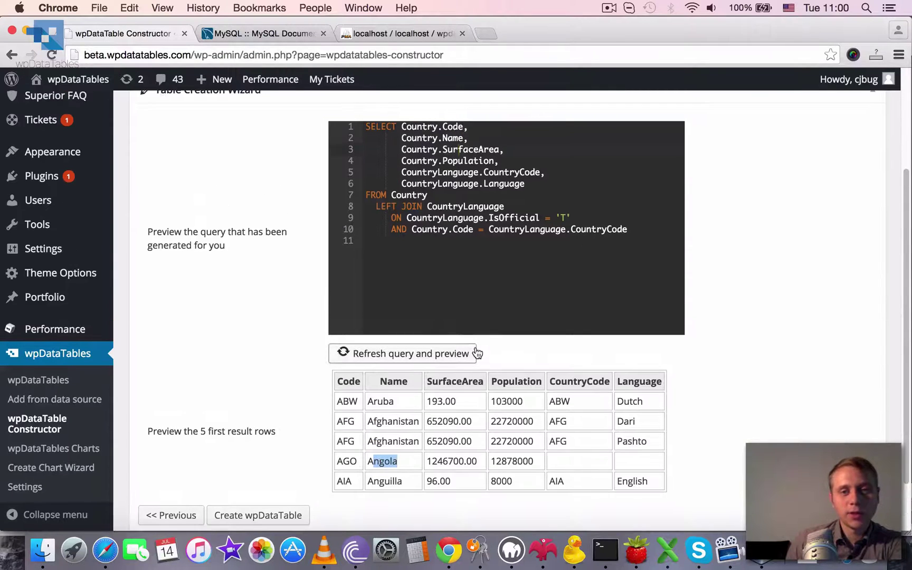
scroll(417, 465, down, 1)
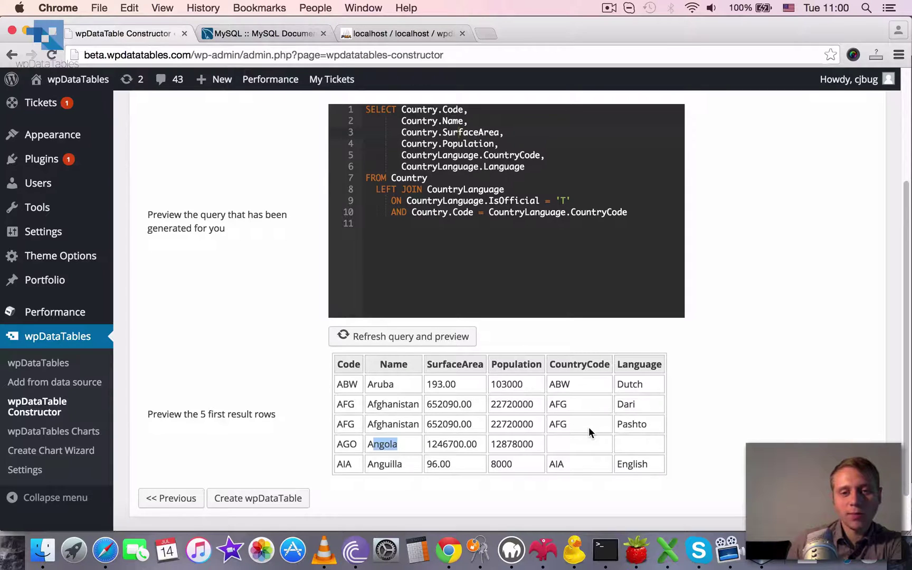
double_click(347, 444)
click(571, 447)
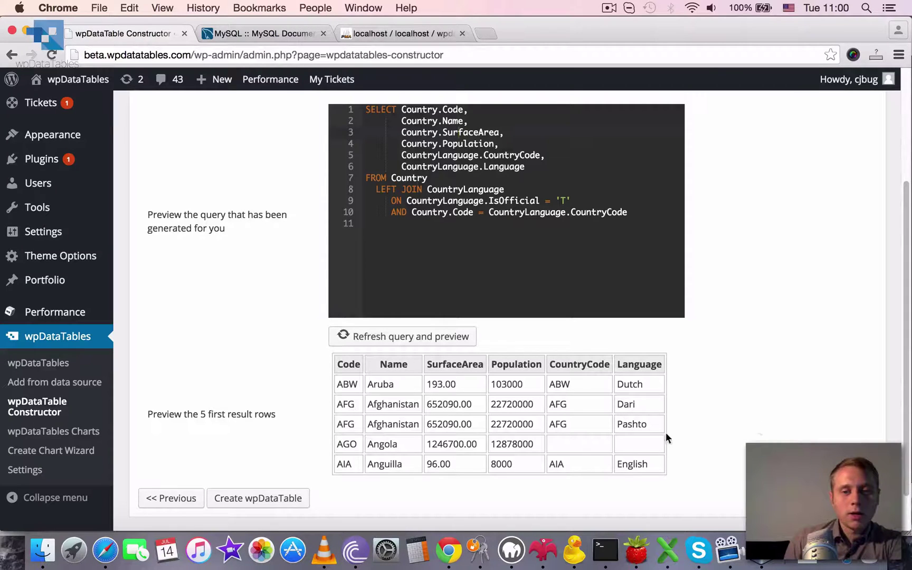
drag(343, 443, 644, 442)
scroll(351, 442, down, 1)
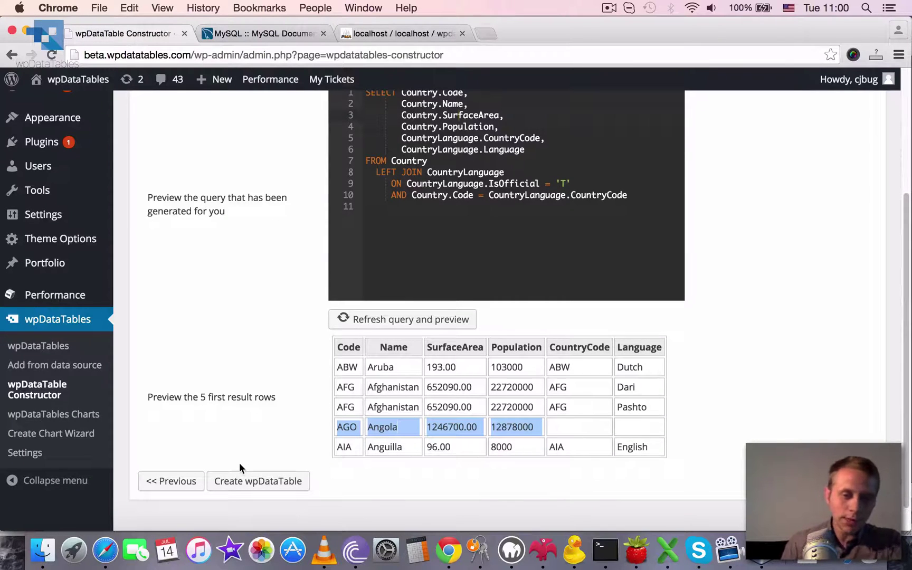
scroll(252, 483, up, 5)
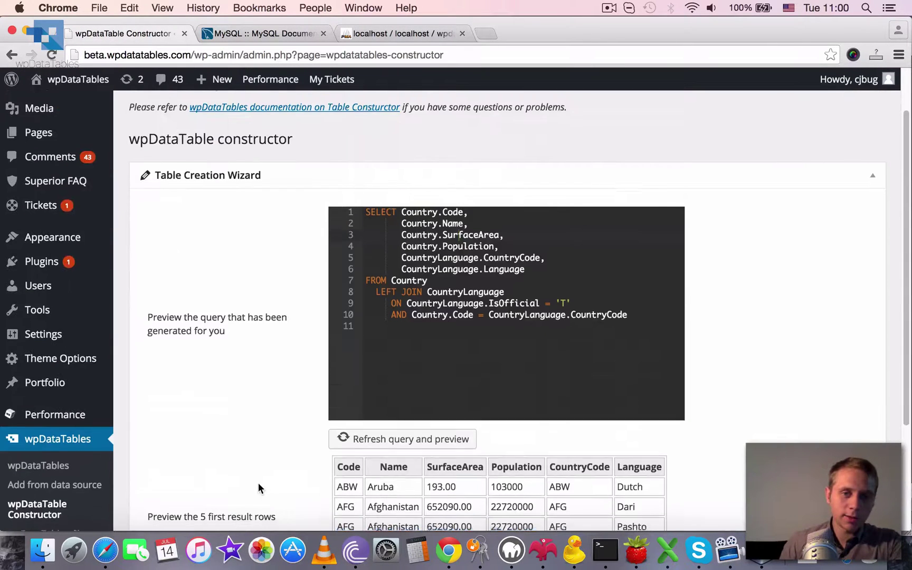
scroll(258, 483, down, 1)
click(725, 395)
scroll(723, 395, down, 5)
scroll(695, 330, up, 5)
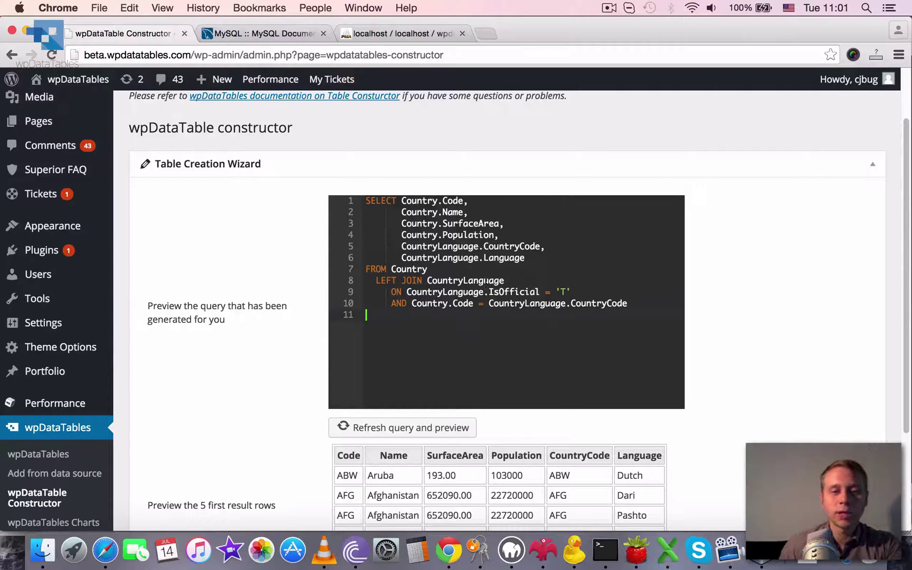
click(563, 291)
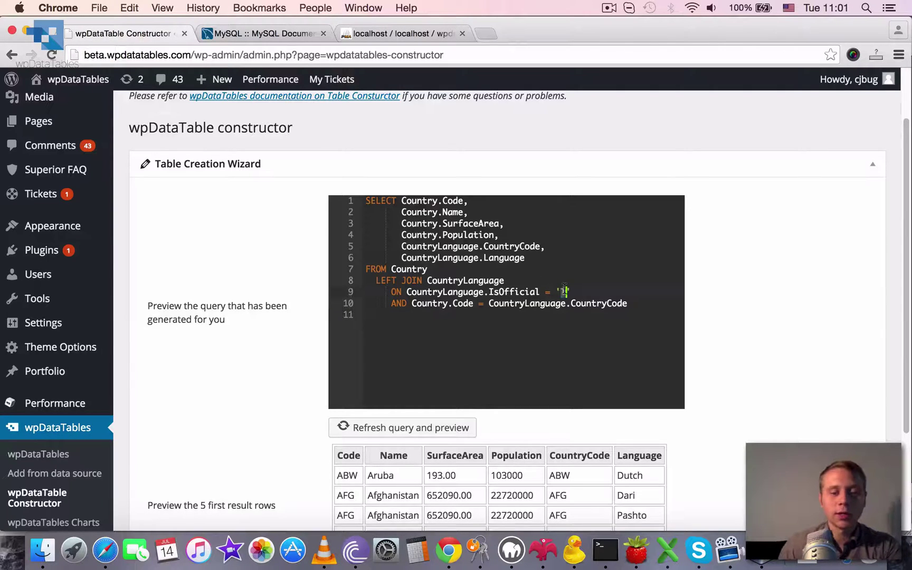
key(BackSpace)
text(F)
scroll(564, 292, down, 3)
click(428, 359)
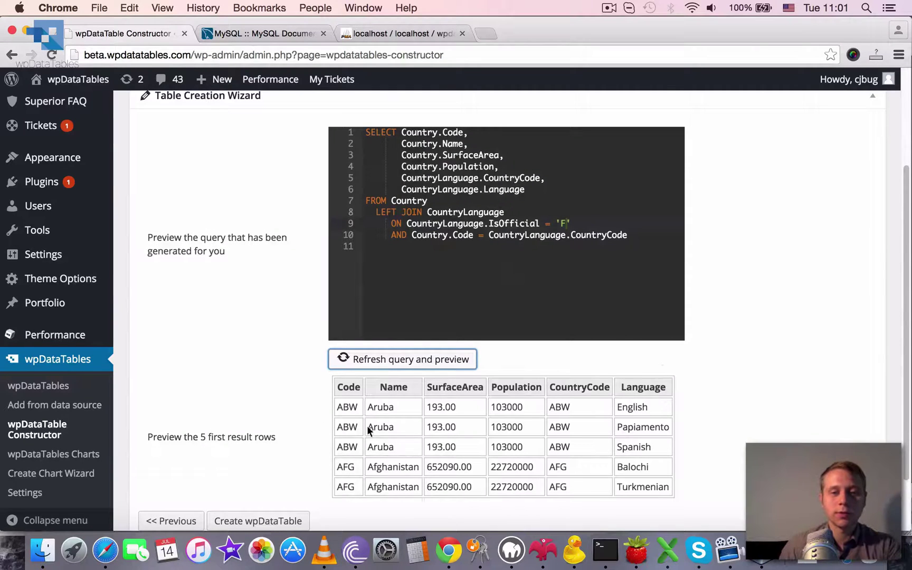
click(376, 410)
mouse_move(376, 410)
mouse_down()
mouse_move(386, 444)
mouse_move(372, 410)
mouse_up()
click(402, 452)
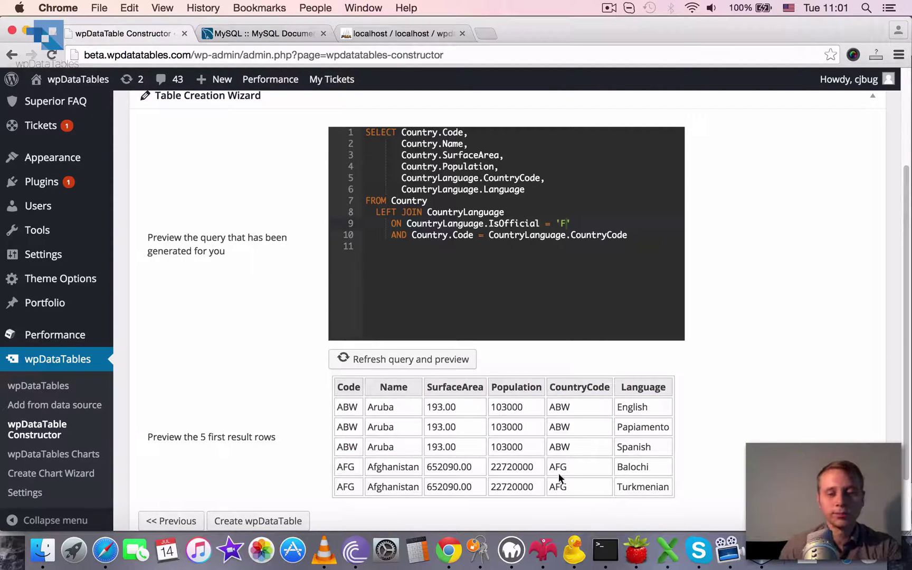
double_click(563, 224)
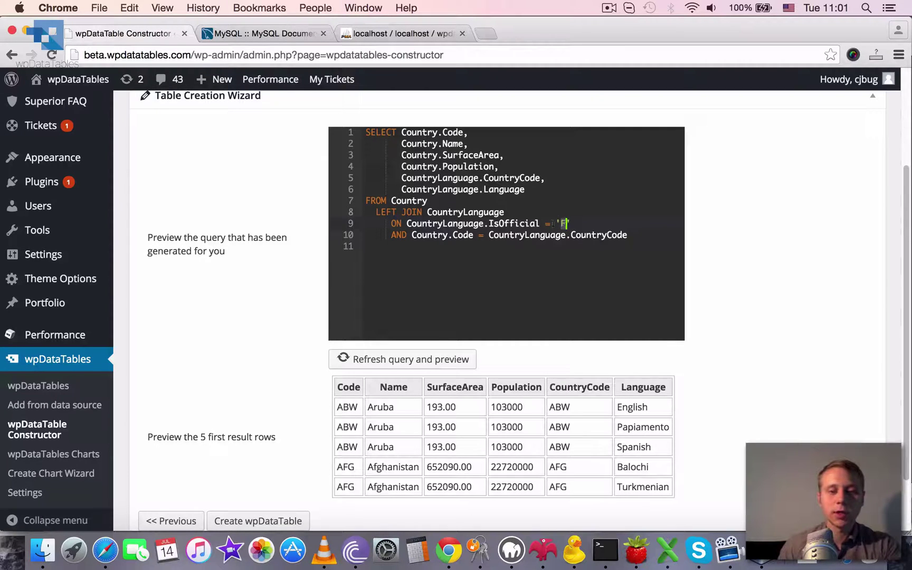
text(T)
click(398, 359)
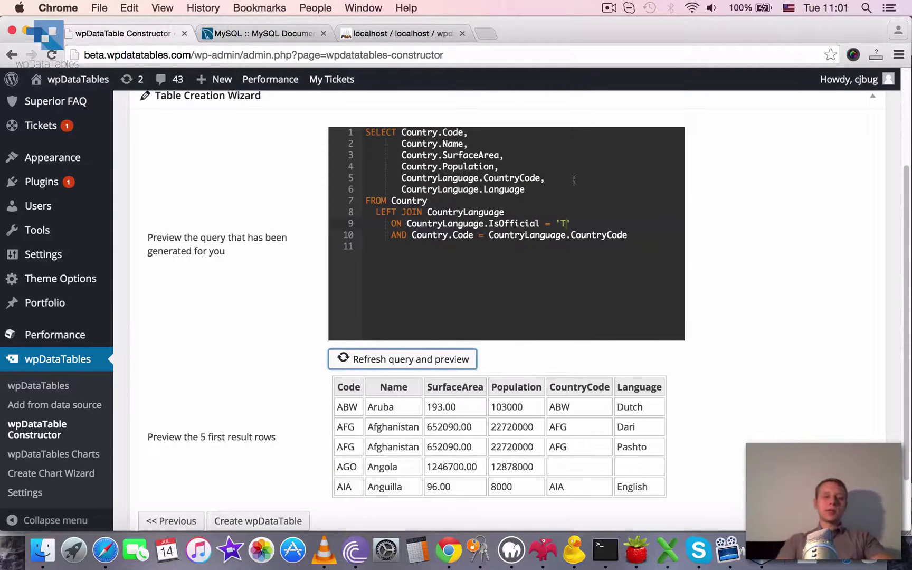
scroll(342, 338, down, 1)
scroll(528, 335, down, 2)
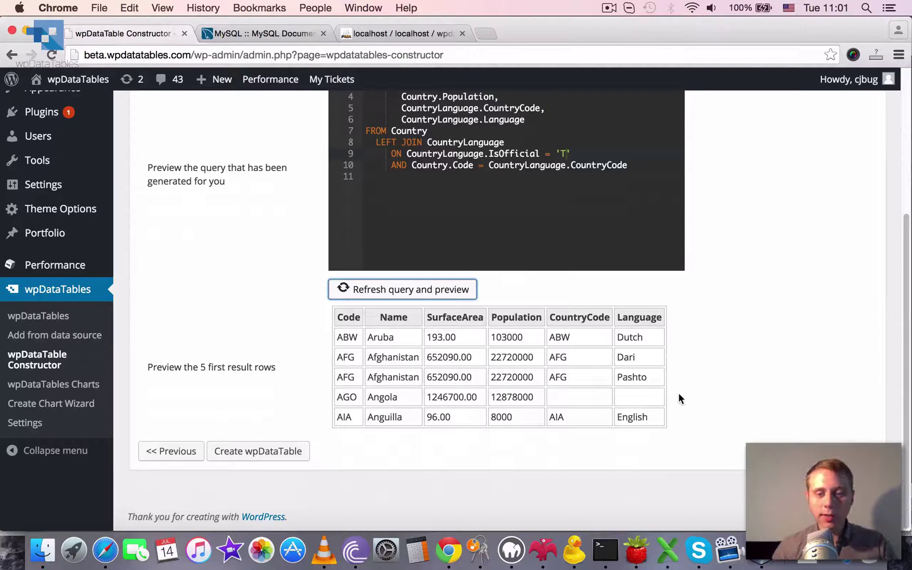
Create the wpDataTable from the query and scroll to its shortcode [wpdatatable id=42].
click(243, 457)
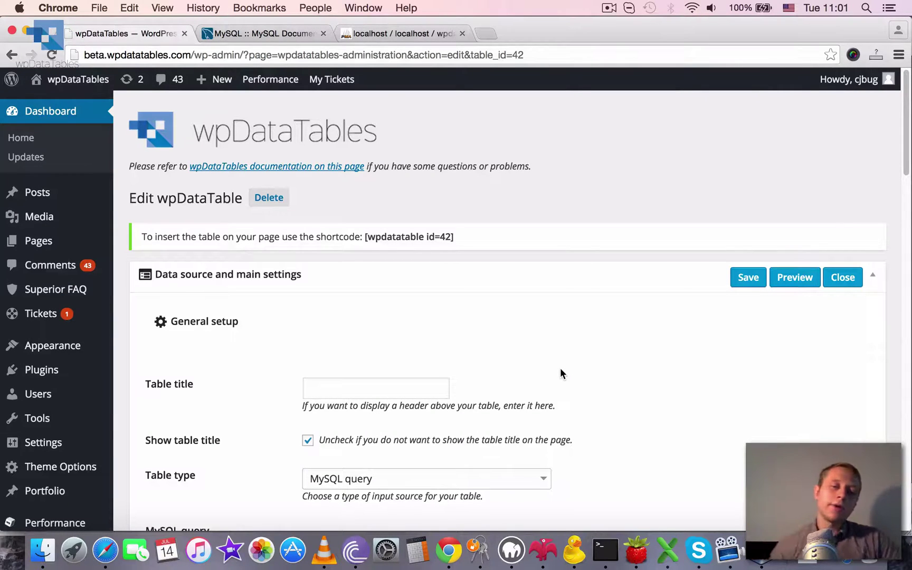
scroll(560, 367, down, 5)
scroll(433, 501, down, 3)
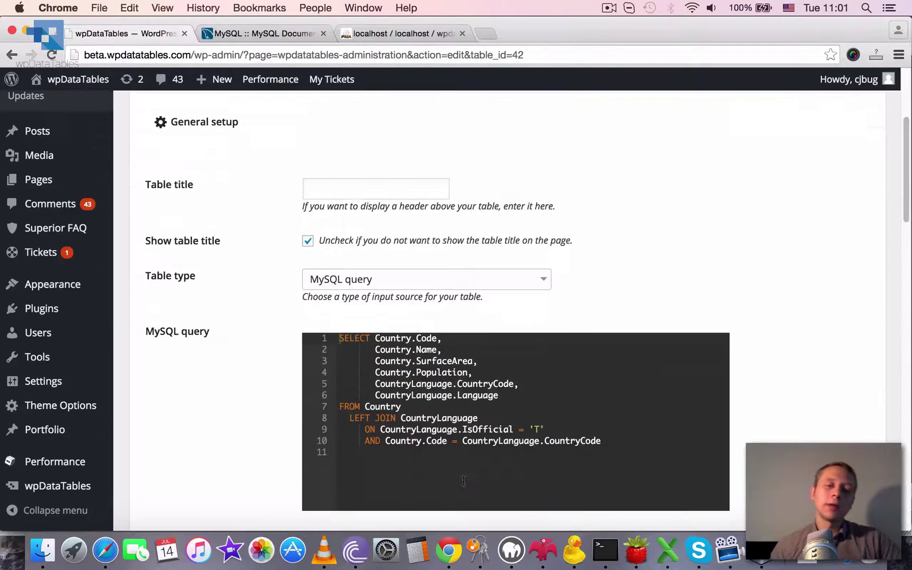
scroll(356, 295, down, 1)
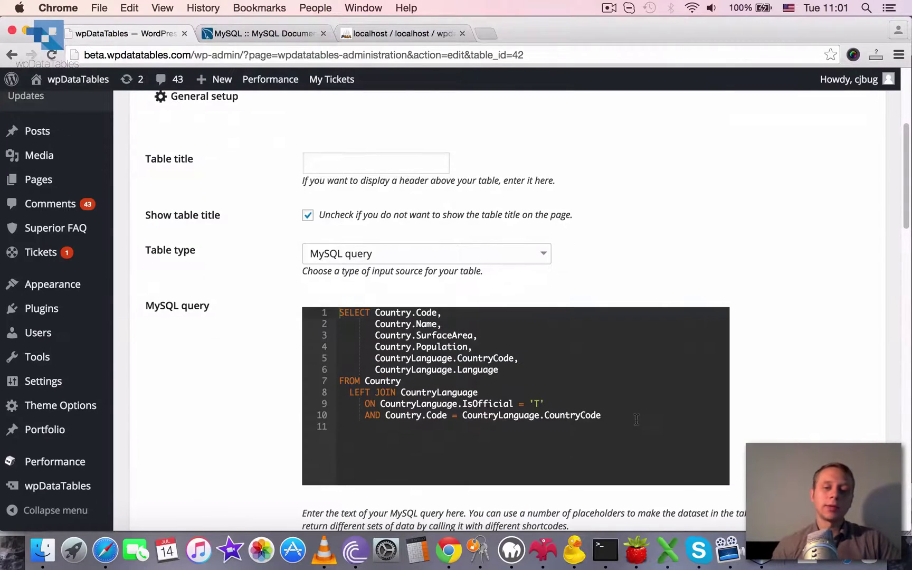
Select the saved MySQL query and scroll through the column settings.
drag(636, 420, 130, 295)
scroll(643, 413, down, 20)
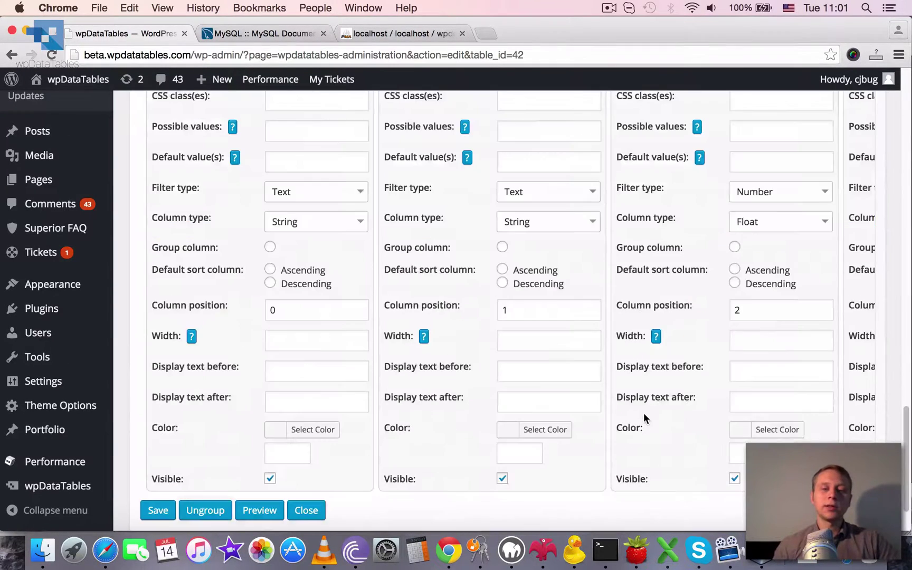
scroll(310, 473, down, 3)
scroll(352, 462, right, 5)
scroll(472, 460, left, 5)
scroll(224, 448, up, 20)
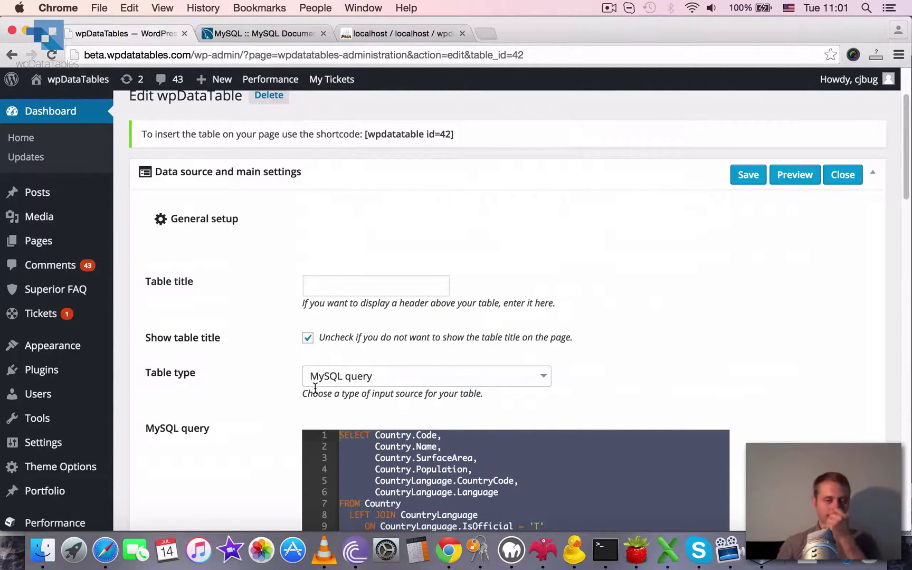
Title the table 'MySQL query generator demo'.
click(349, 285)
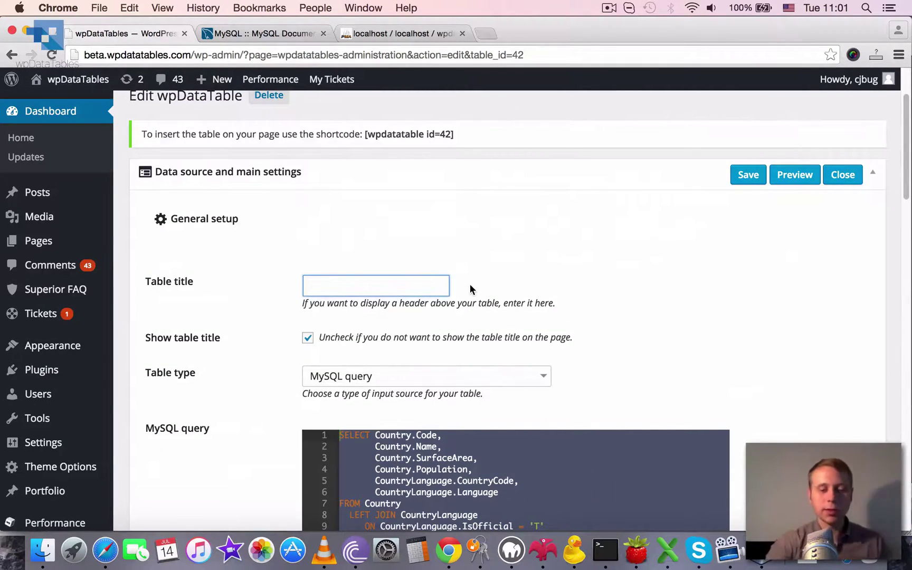
text(MySQL qu)
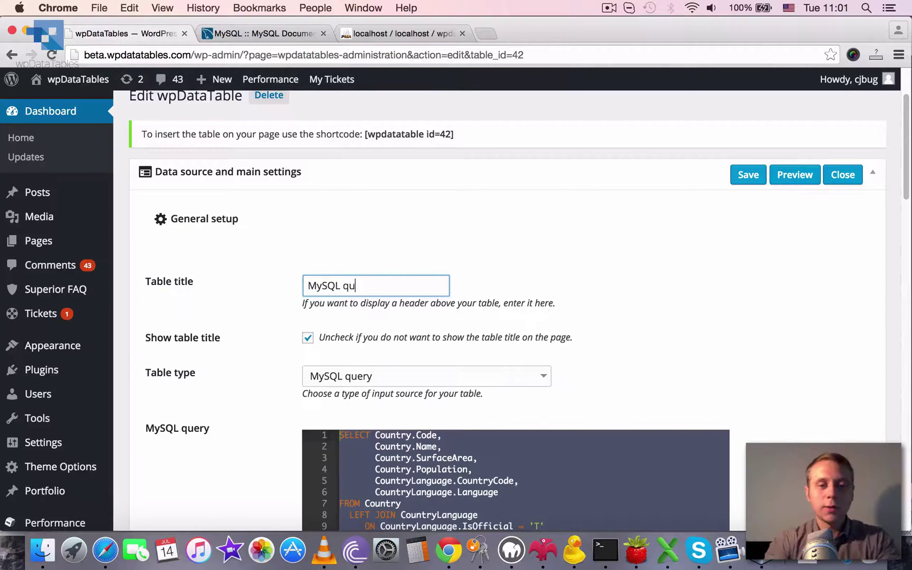
text(ery gene)
key(BackSpace)
key(BackSpace)
text(enerator demo)
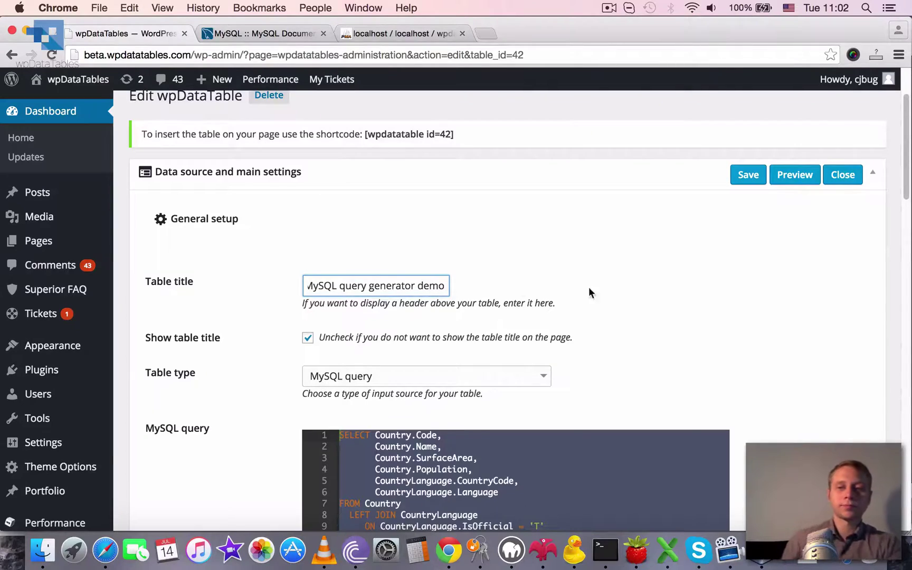
drag(903, 165, 893, 400)
Hide the CountryCode column from the table.
click(769, 289)
scroll(802, 334, down, 1)
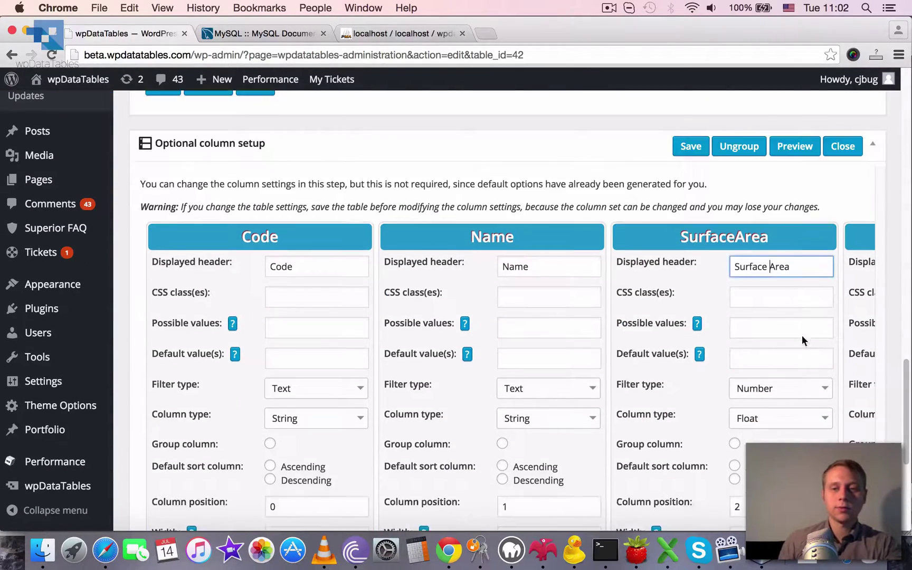
scroll(798, 338, down, 9)
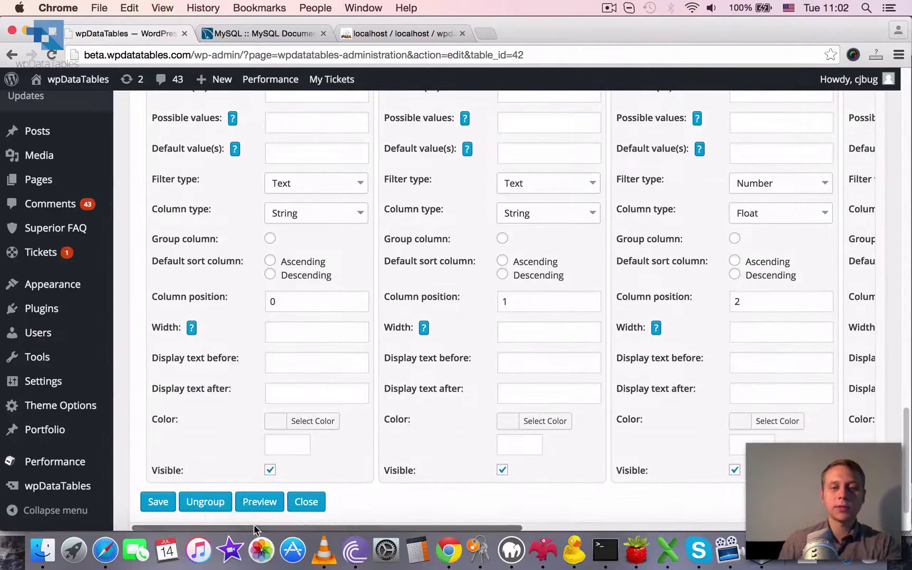
drag(280, 527, 492, 509)
scroll(505, 440, up, 10)
scroll(506, 438, down, 13)
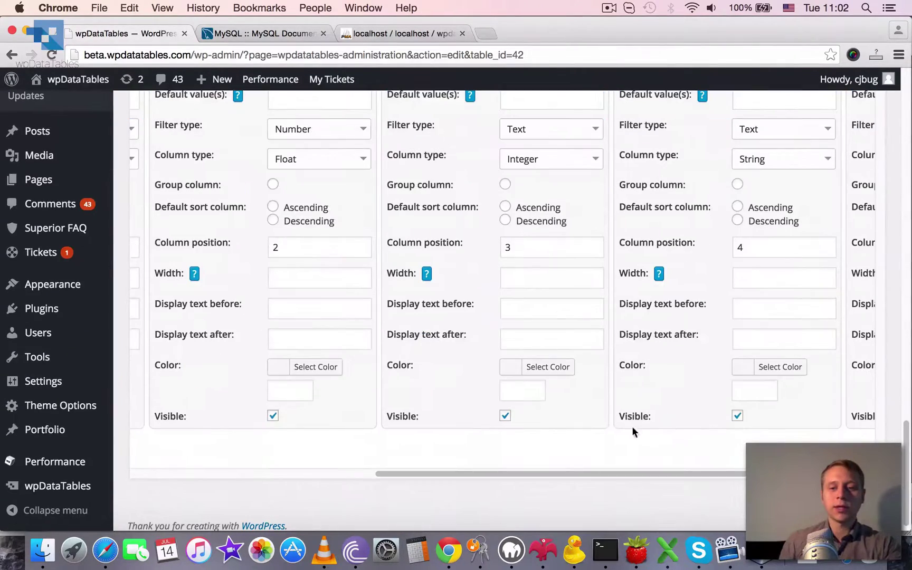
click(737, 416)
scroll(686, 401, up, 11)
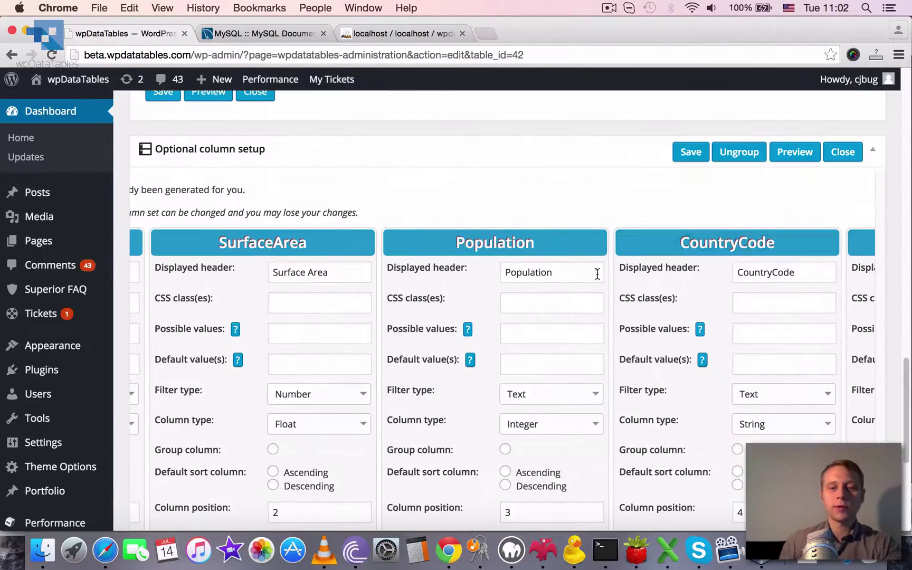
scroll(518, 343, down, 1)
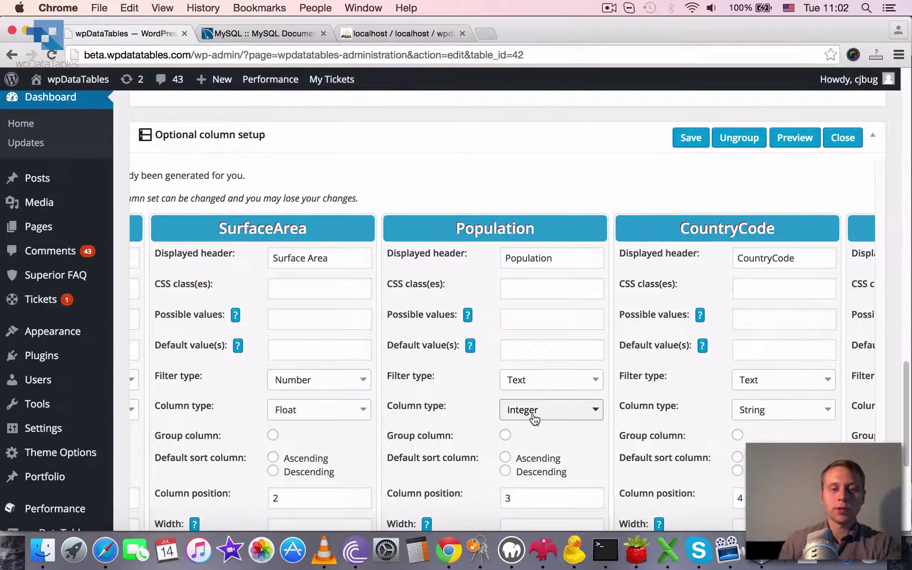
Change the SurfaceArea column type to Integer.
click(316, 412)
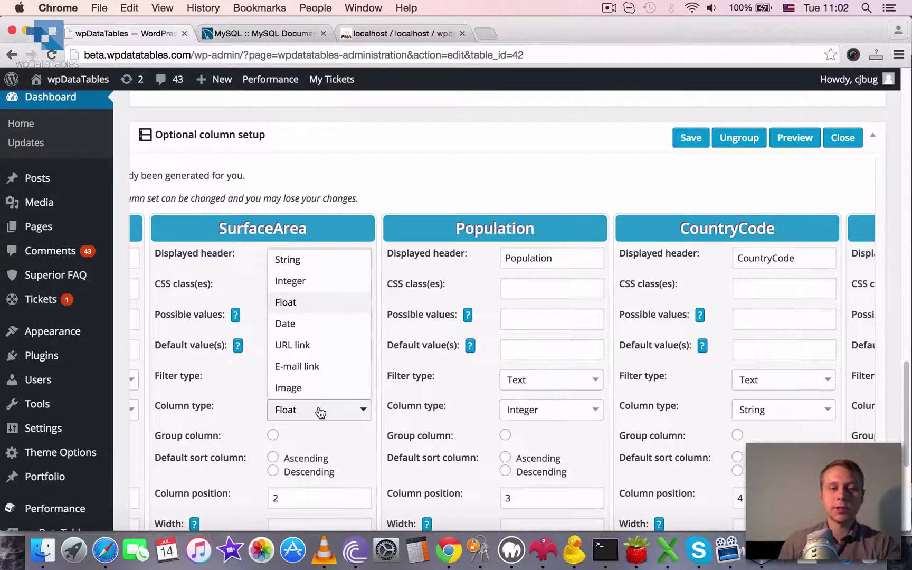
click(304, 282)
scroll(660, 443, down, 5)
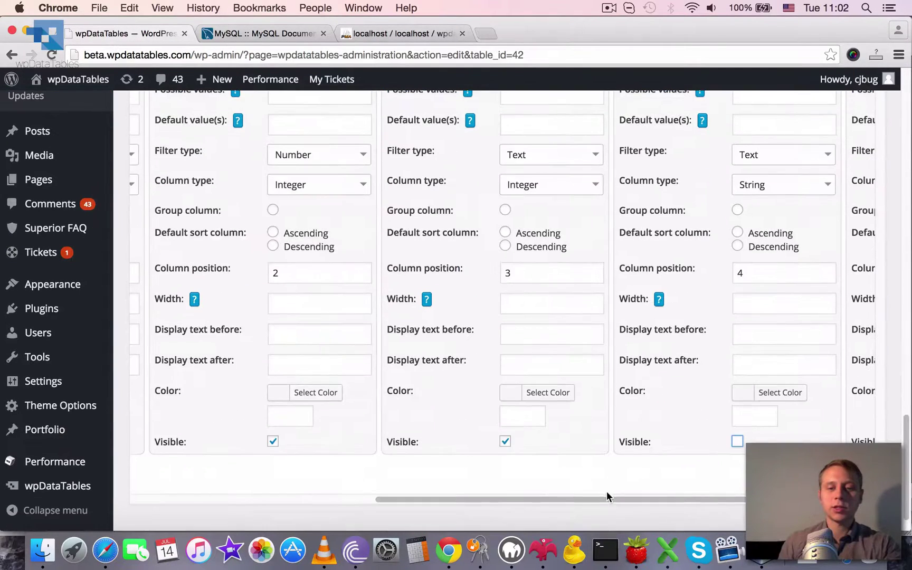
scroll(629, 415, right, 4)
scroll(630, 412, up, 5)
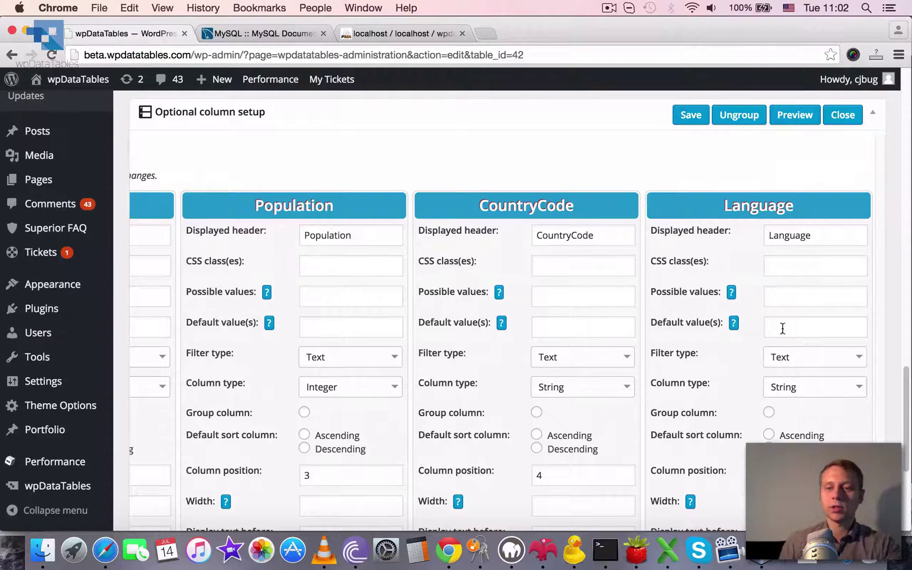
scroll(778, 393, down, 5)
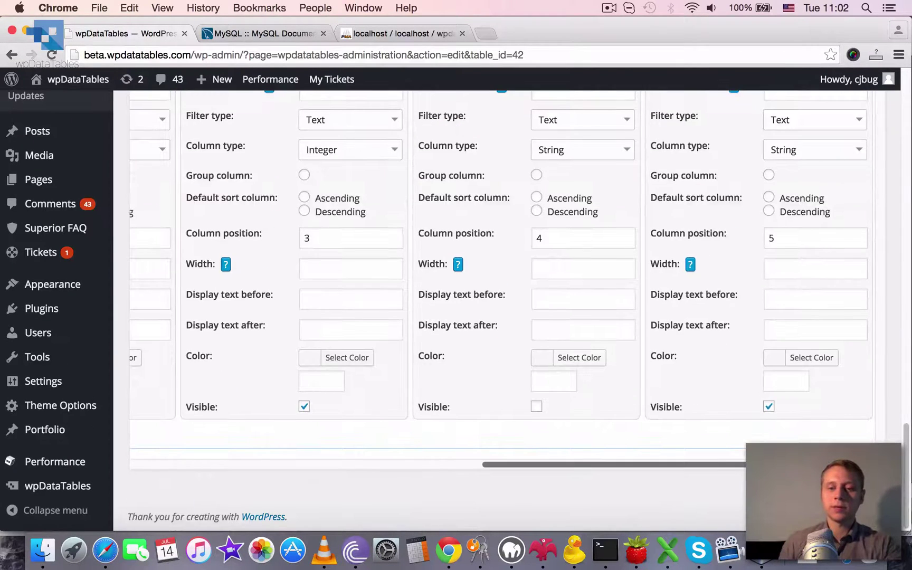
scroll(754, 441, left, 4)
Save the table, dismiss the Success message, and select the shortcode [wpdatatable id=42].
click(168, 438)
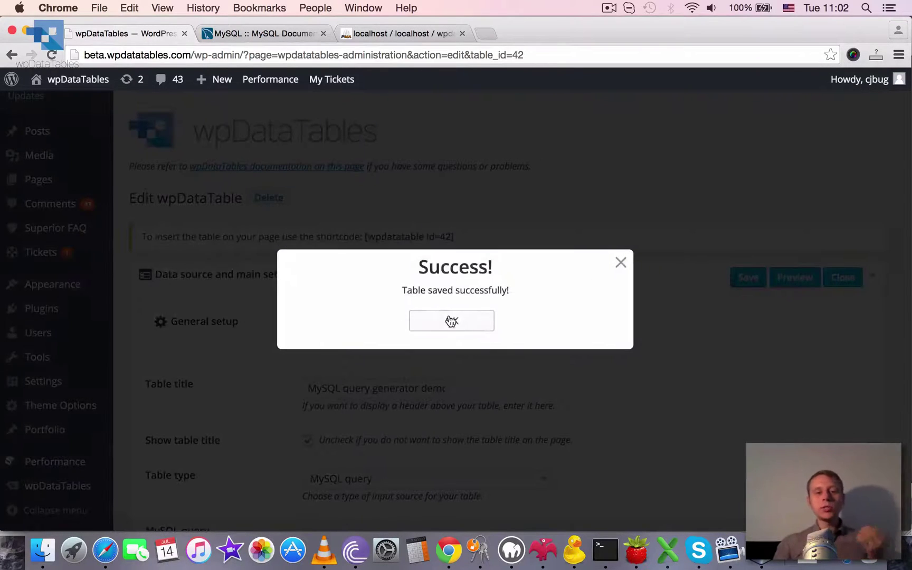
click(451, 321)
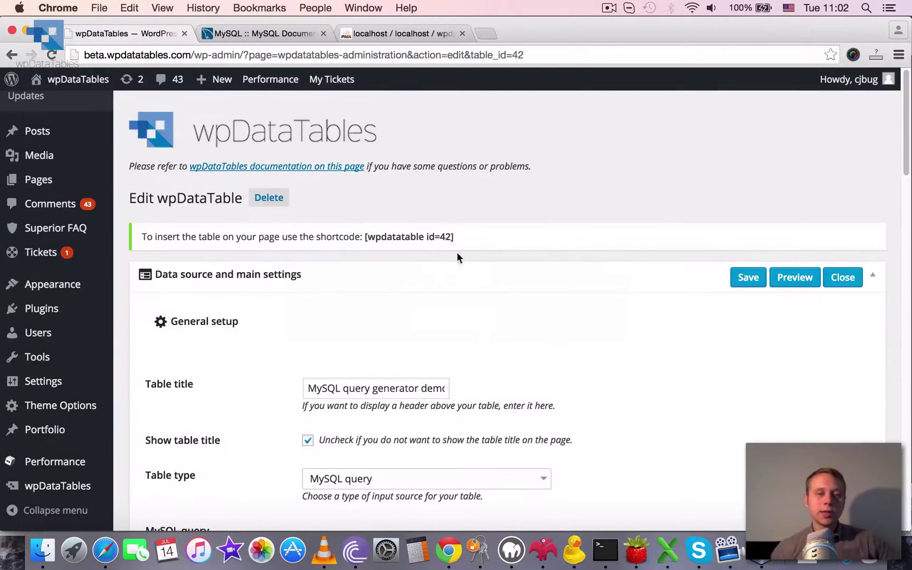
drag(459, 236, 365, 236)
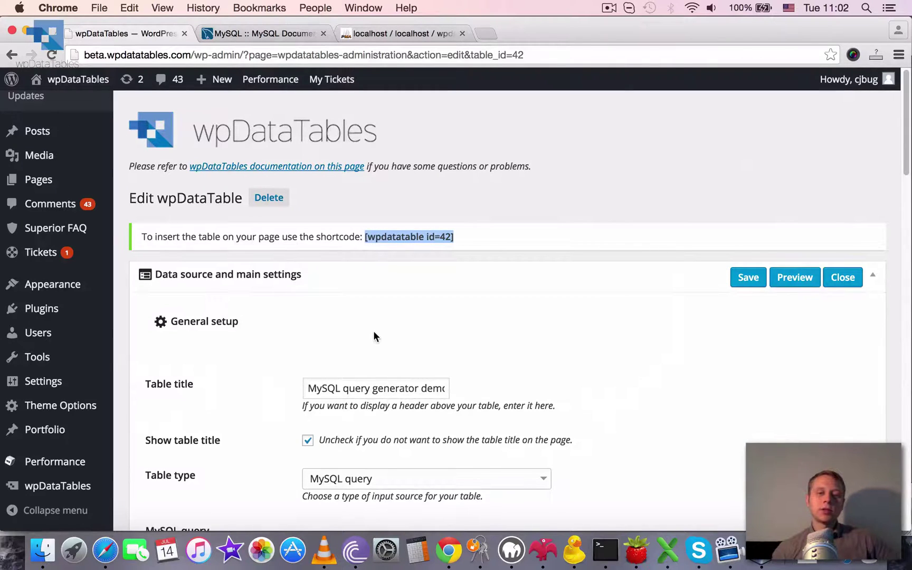
mouse_move(75, 182)
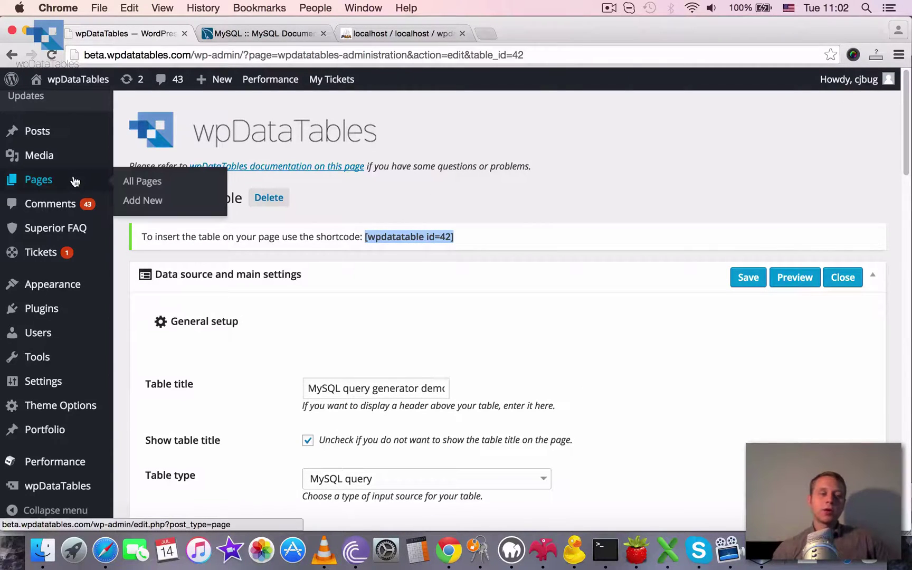
Add a new WordPress page titled 'Generated MySQL query demo'.
click(152, 201)
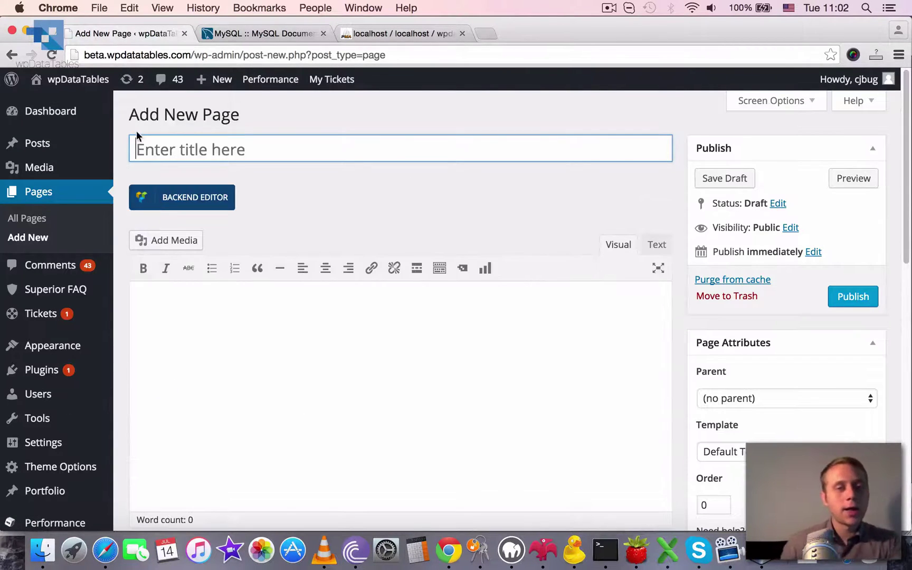
click(169, 139)
text(Genert)
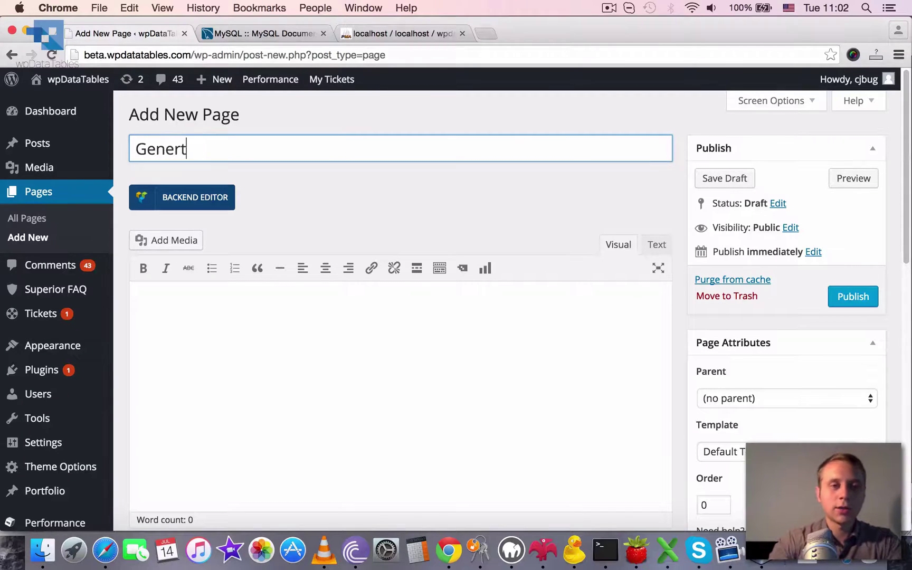
key(BackSpace)
text(ated M)
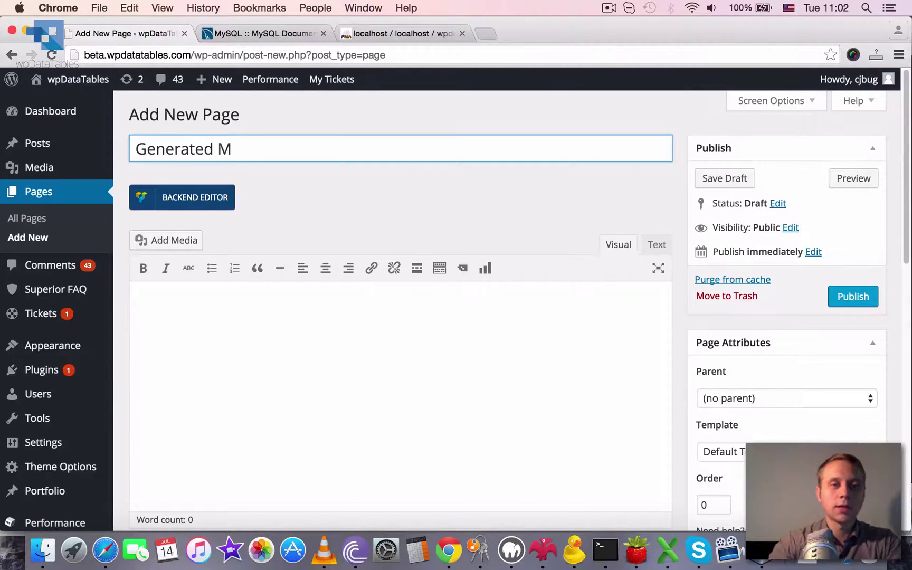
text(ySQL query demo)
Write 'Here is our auto-generated table:' in the page body and start a new line.
click(270, 330)
text(Here is our auto-gener)
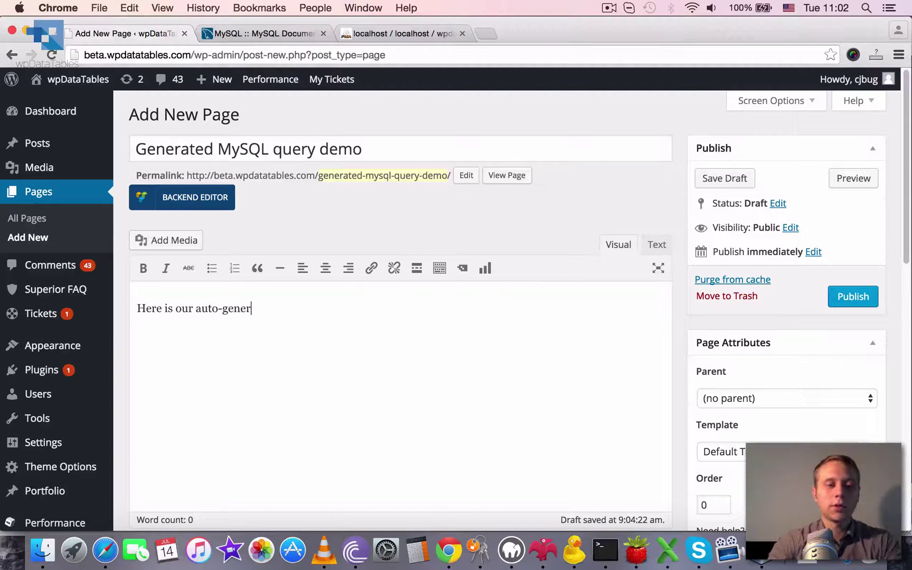
text(ated table:)
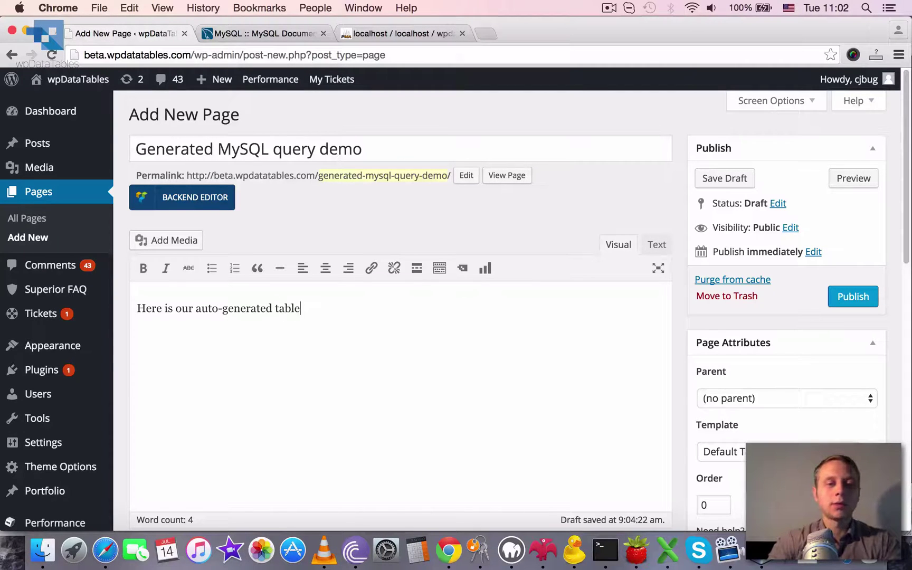
key(Return)
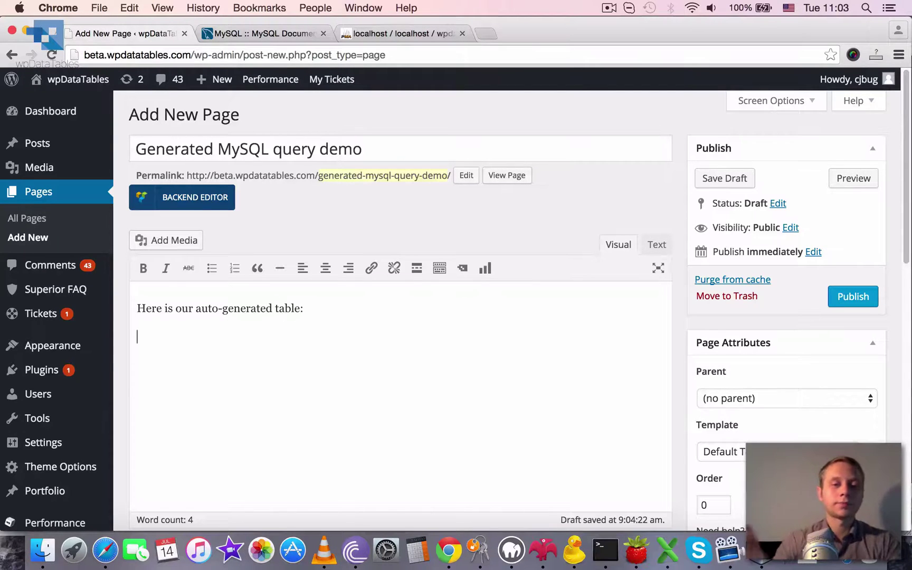
Insert the MySQL query generator demo table (id 42) shortcode and publish the page.
click(464, 271)
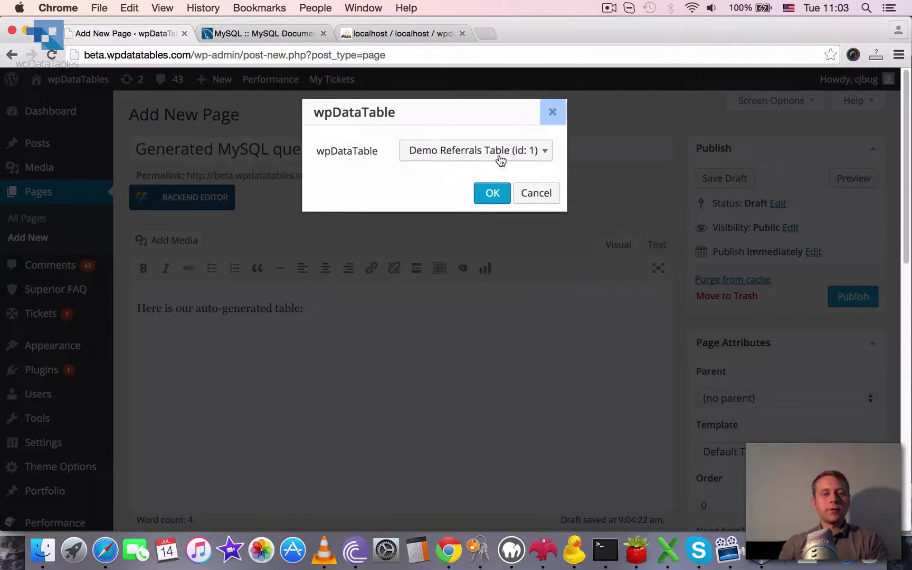
click(515, 153)
drag(672, 177, 601, 407)
click(504, 439)
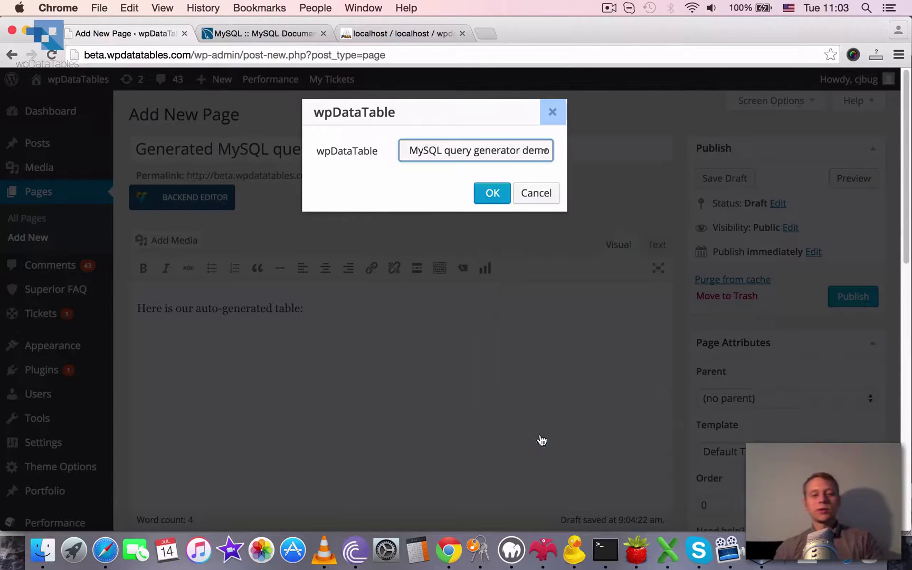
click(490, 193)
drag(308, 339, 108, 336)
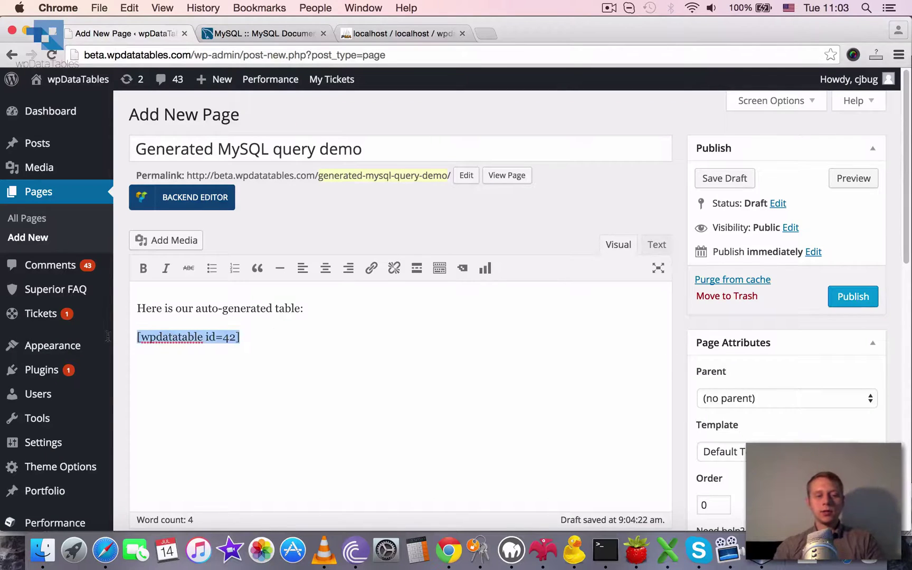
click(841, 305)
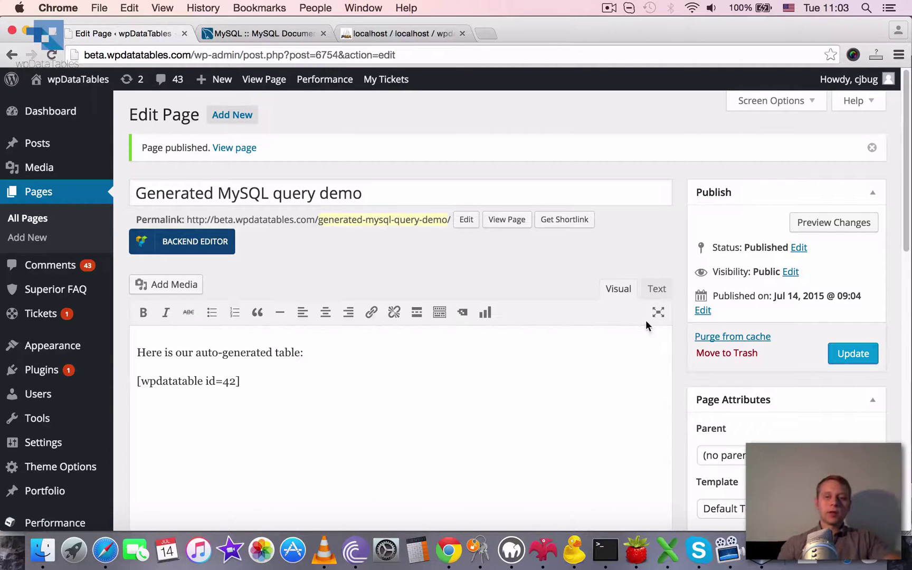
View the published page and check the table's 287 total entries.
click(507, 225)
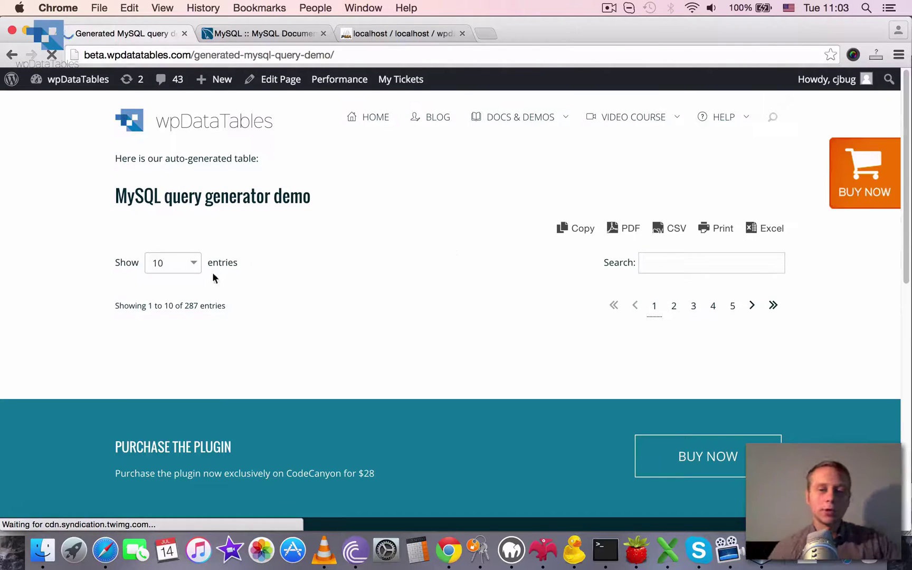
double_click(189, 302)
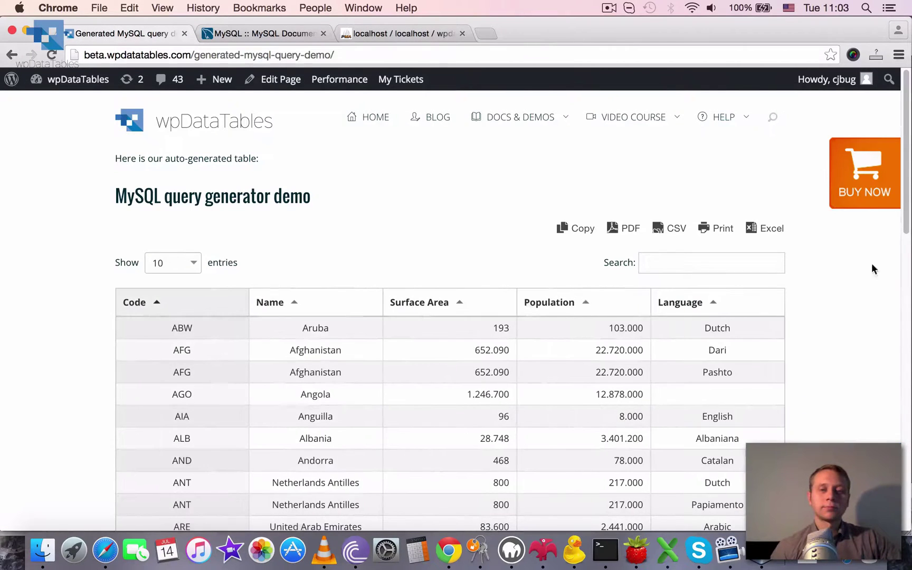
scroll(906, 211, down, 5)
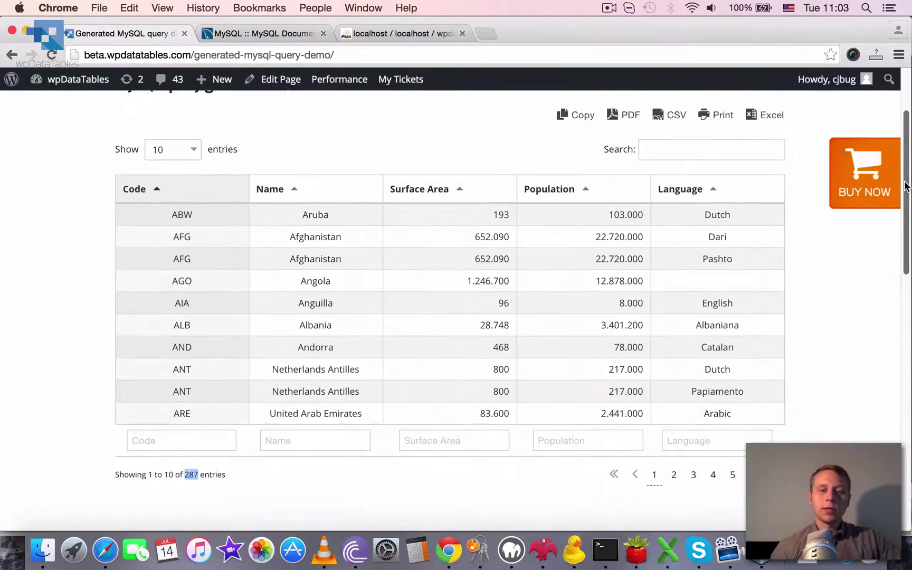
scroll(906, 187, down, 2)
scroll(366, 301, up, 1)
click(230, 409)
scroll(348, 354, up, 1)
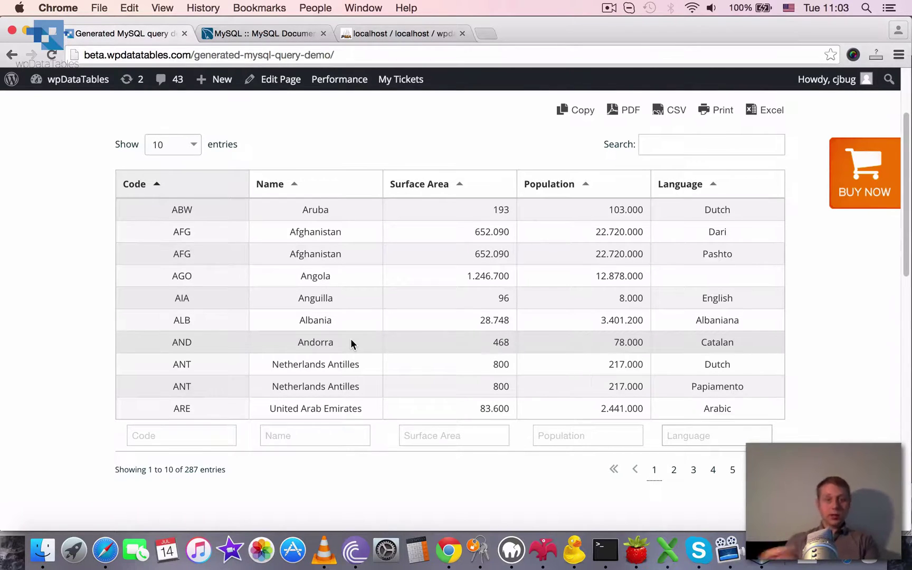
Sort the table by Population ascending and descending, then Surface Area, then Name ascending.
click(603, 183)
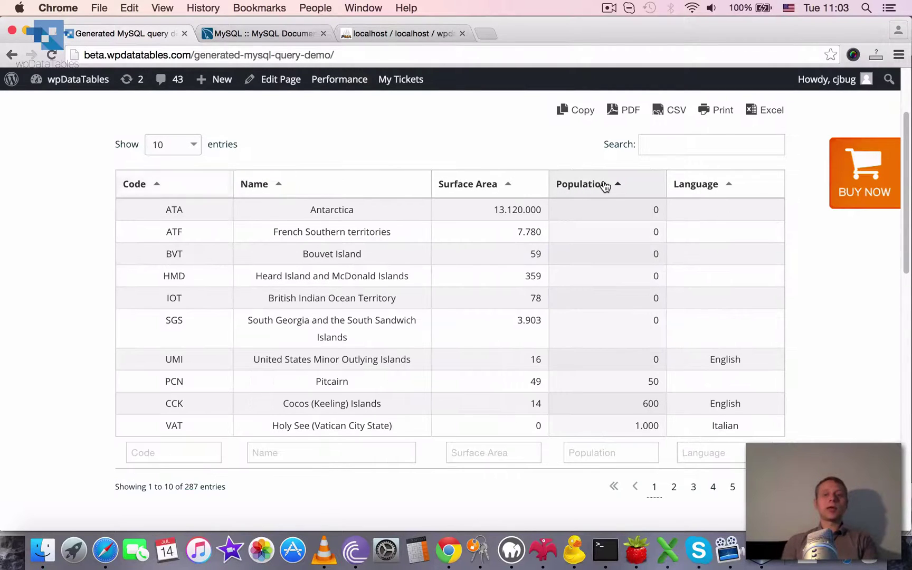
click(604, 185)
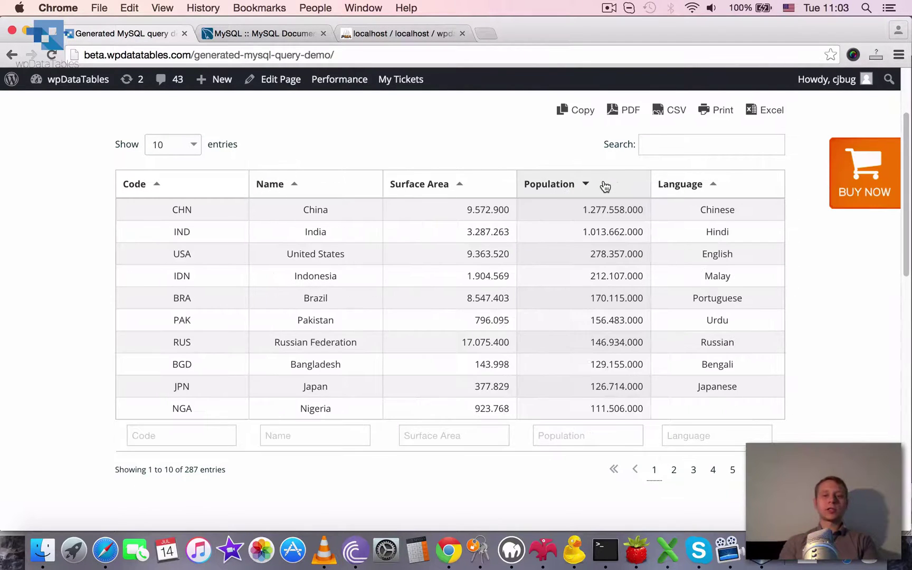
click(455, 184)
click(364, 187)
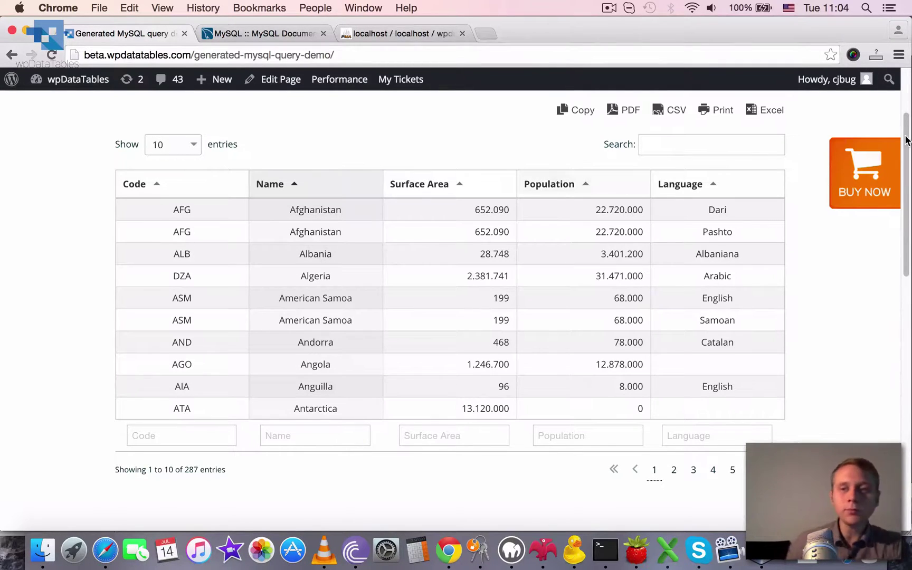
drag(906, 140, 906, 112)
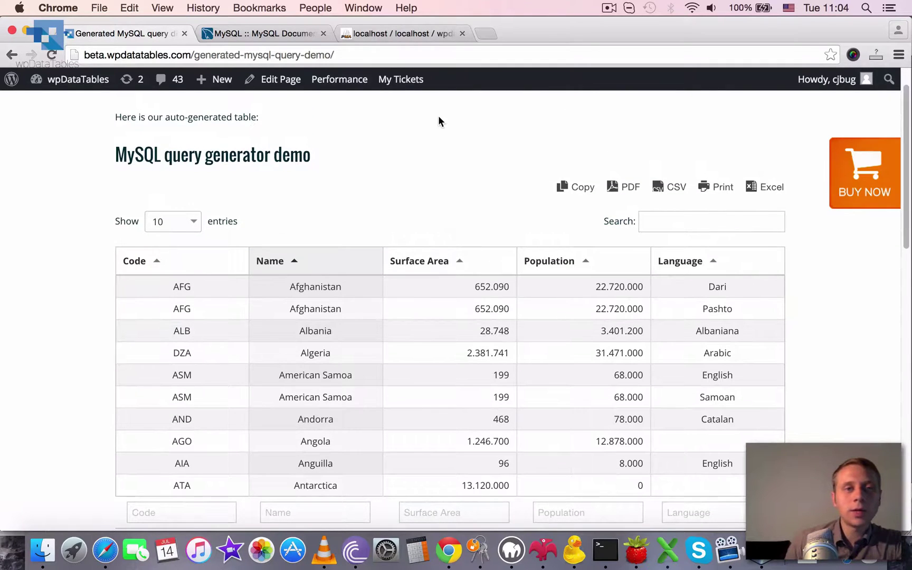
scroll(356, 175, up, 2)
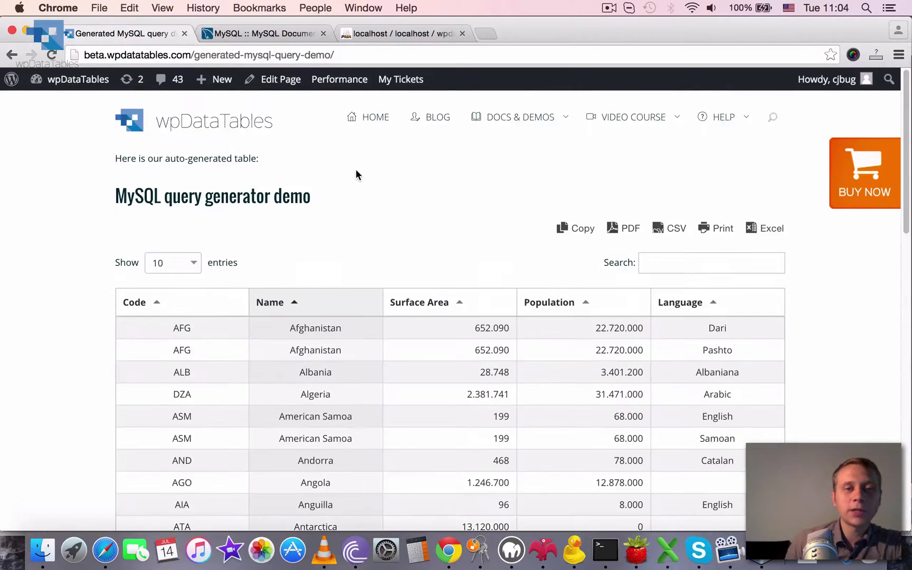
scroll(359, 165, down, 5)
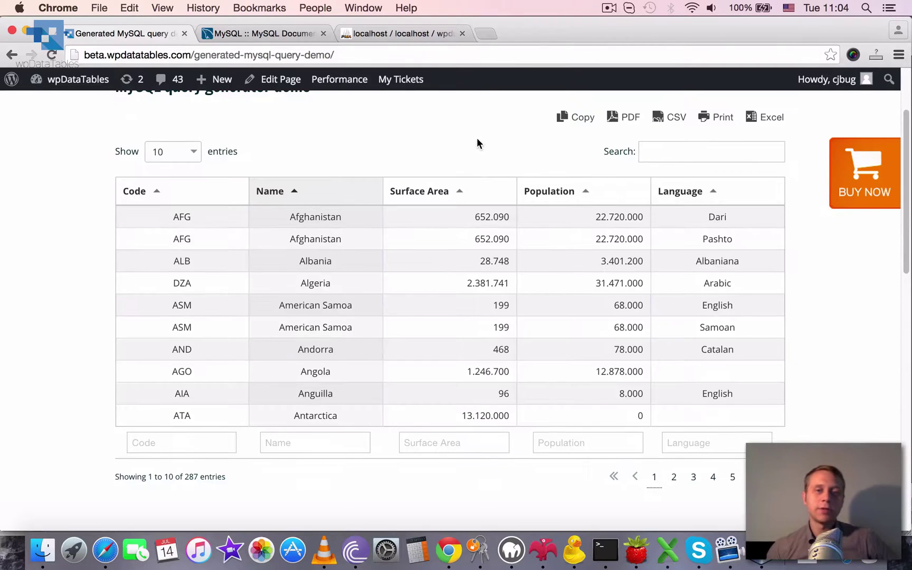
scroll(477, 140, up, 4)
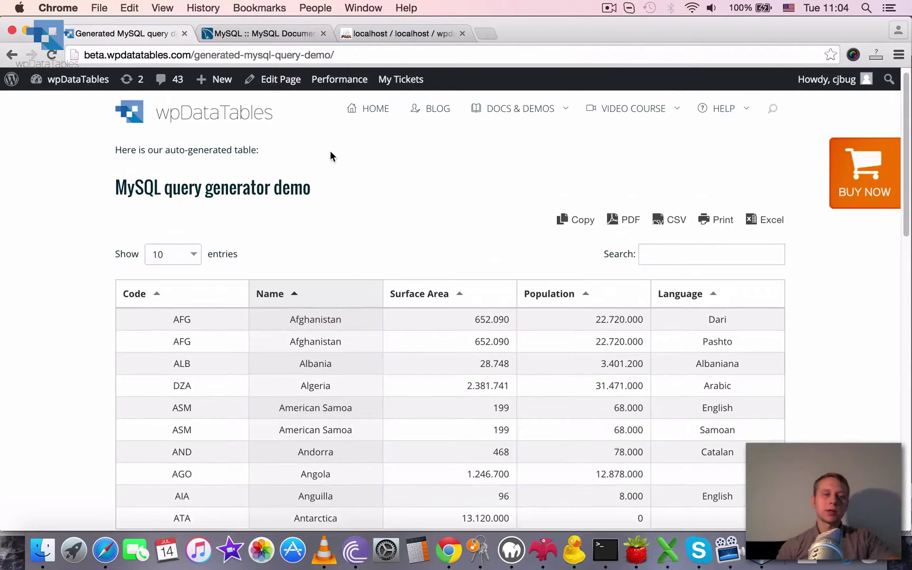
scroll(332, 152, up, 1)
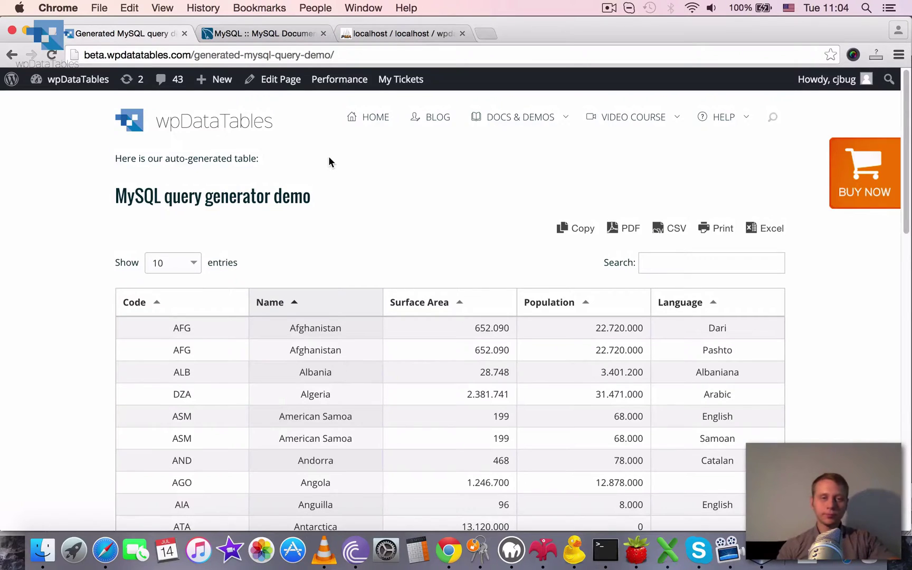